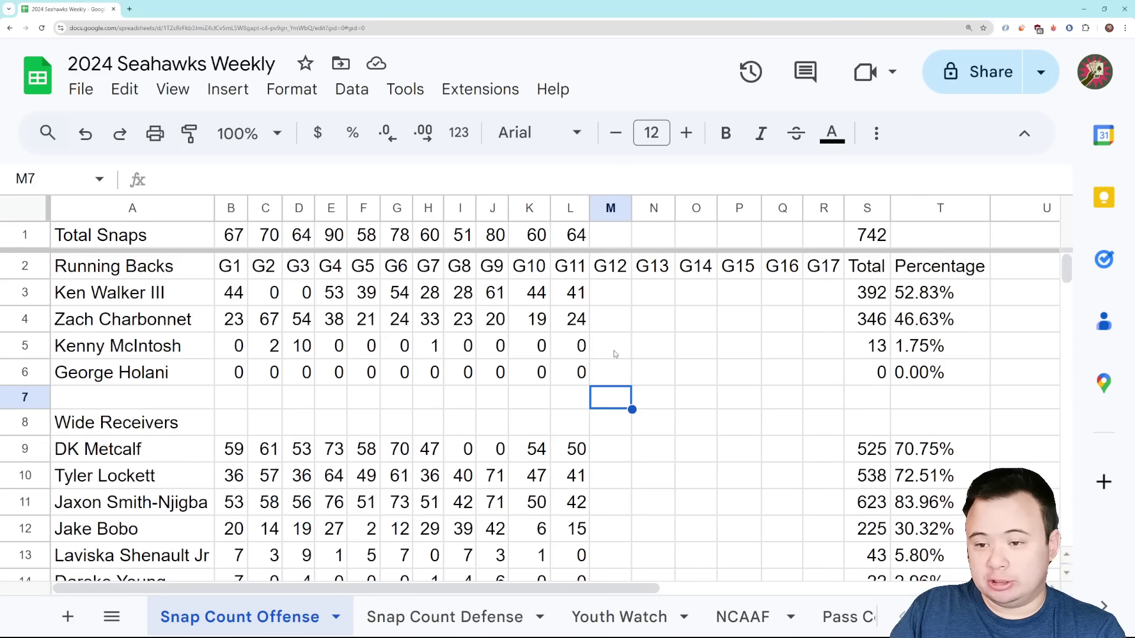
- Review the G11 total snaps in L1 and the running backs' G11 counts in L3:L5, including the season total formula in S3
{"action": "left_click", "coordinate": [578, 245]}
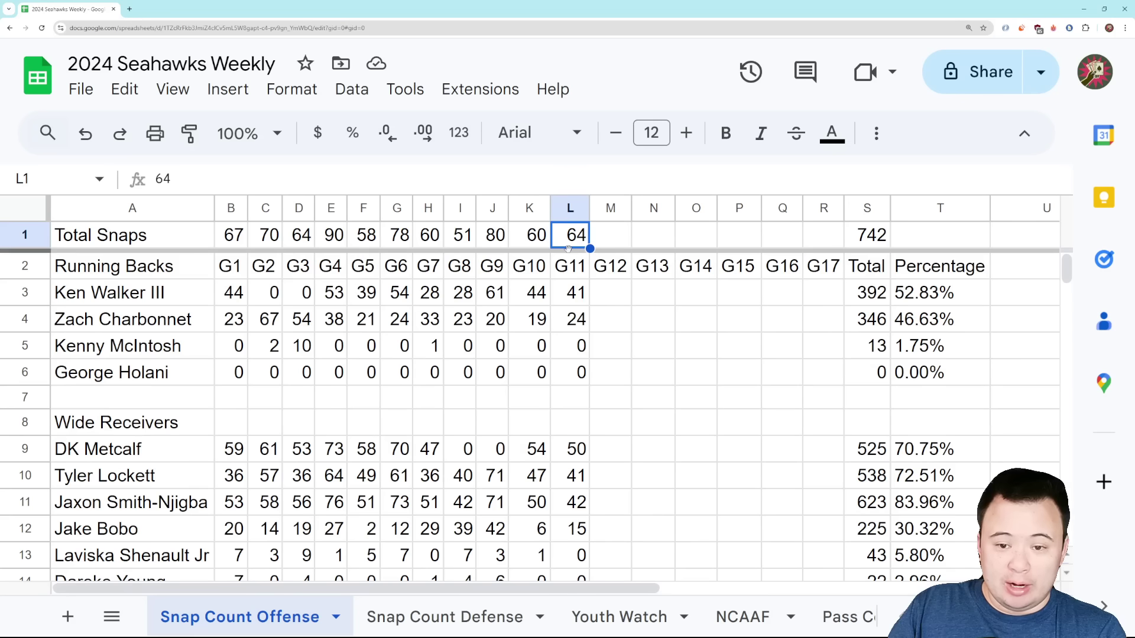
{"action": "left_click", "coordinate": [579, 298]}
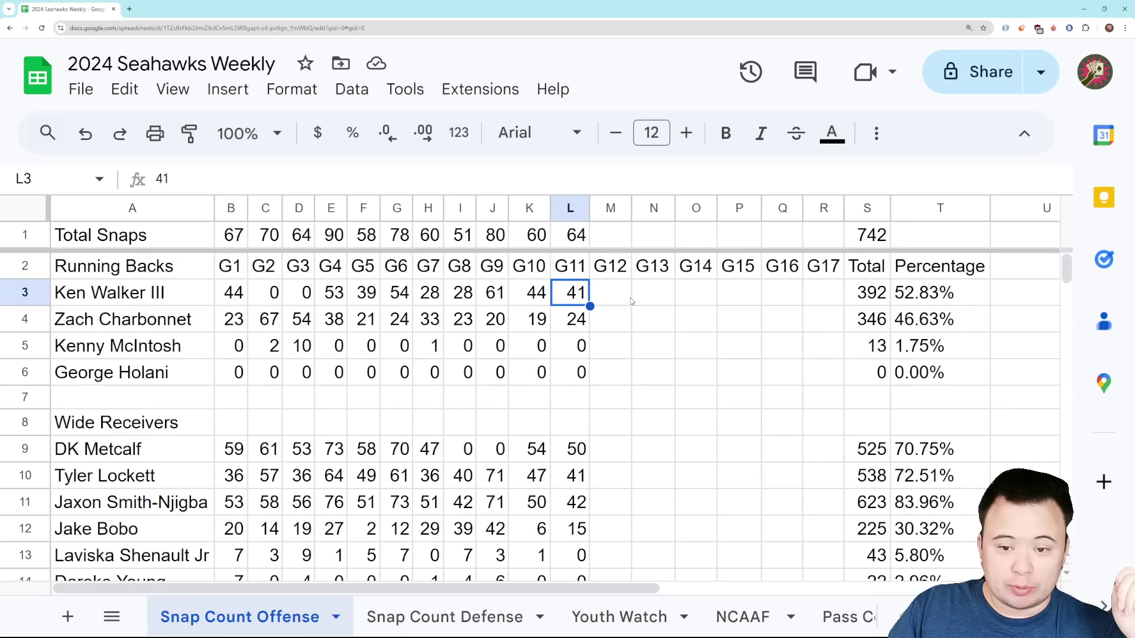
{"action": "key", "text": "Down"}
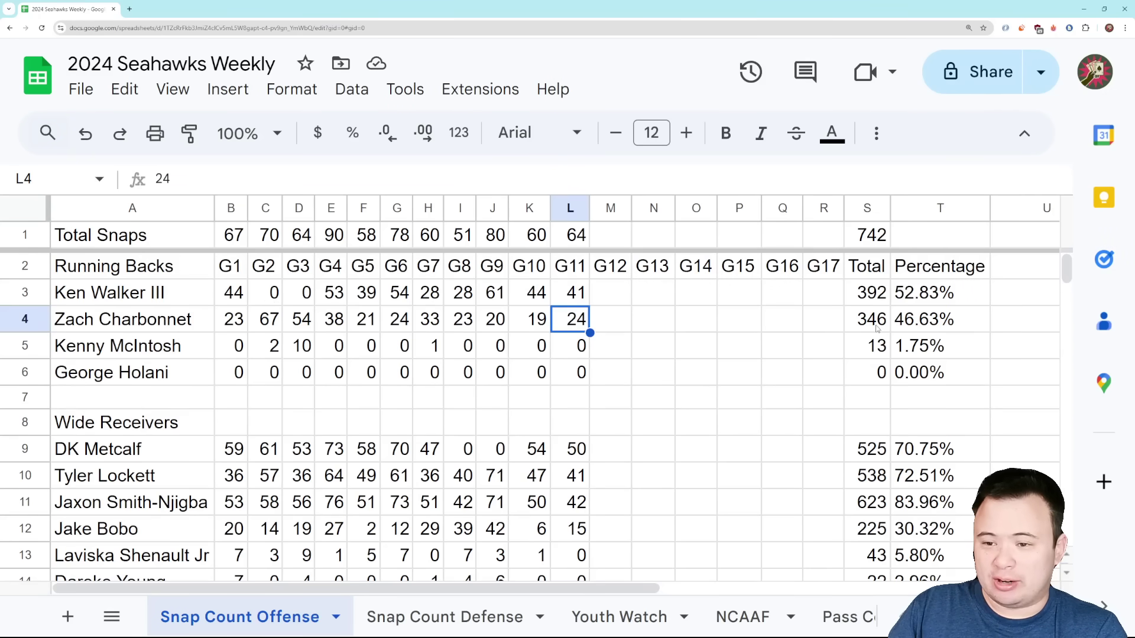
{"action": "left_click", "coordinate": [862, 302]}
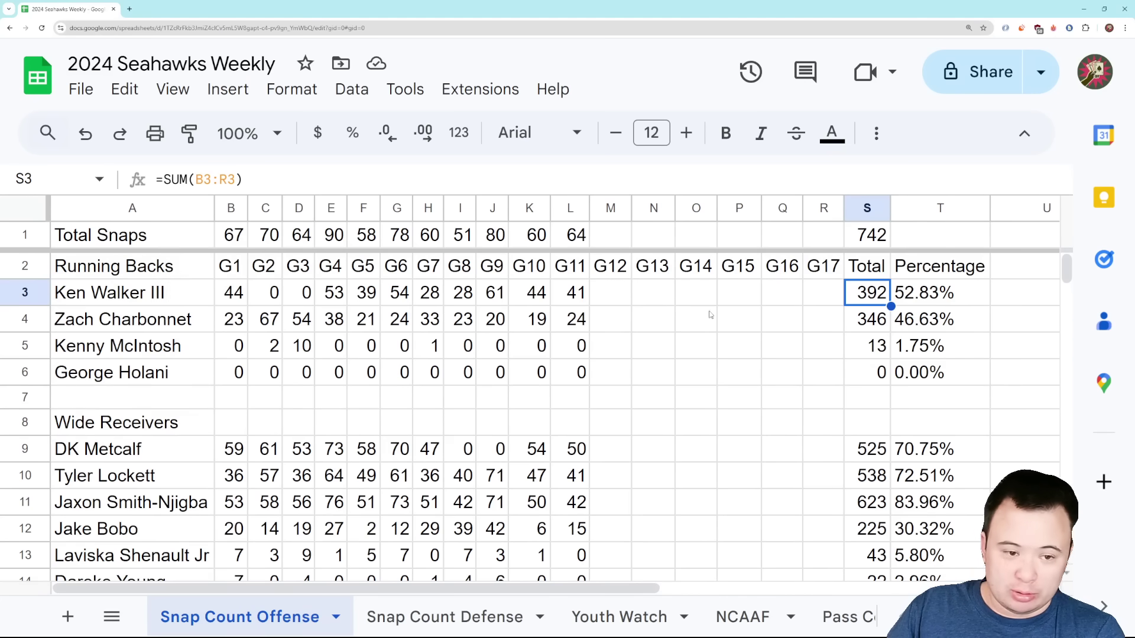
{"action": "left_click", "coordinate": [581, 326]}
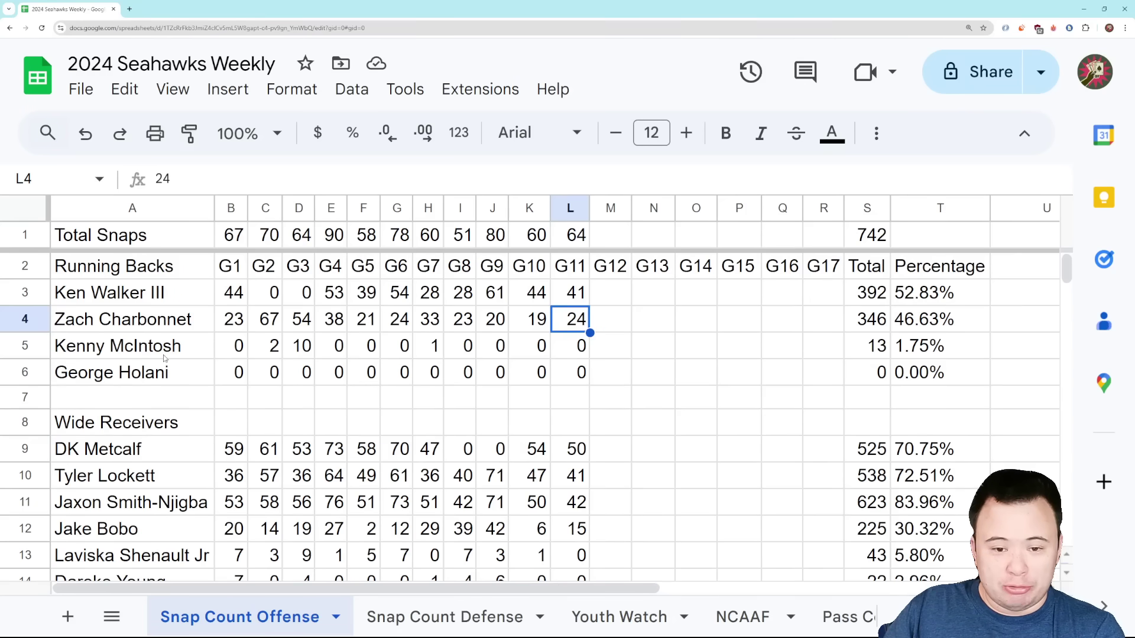
{"action": "left_click", "coordinate": [570, 356]}
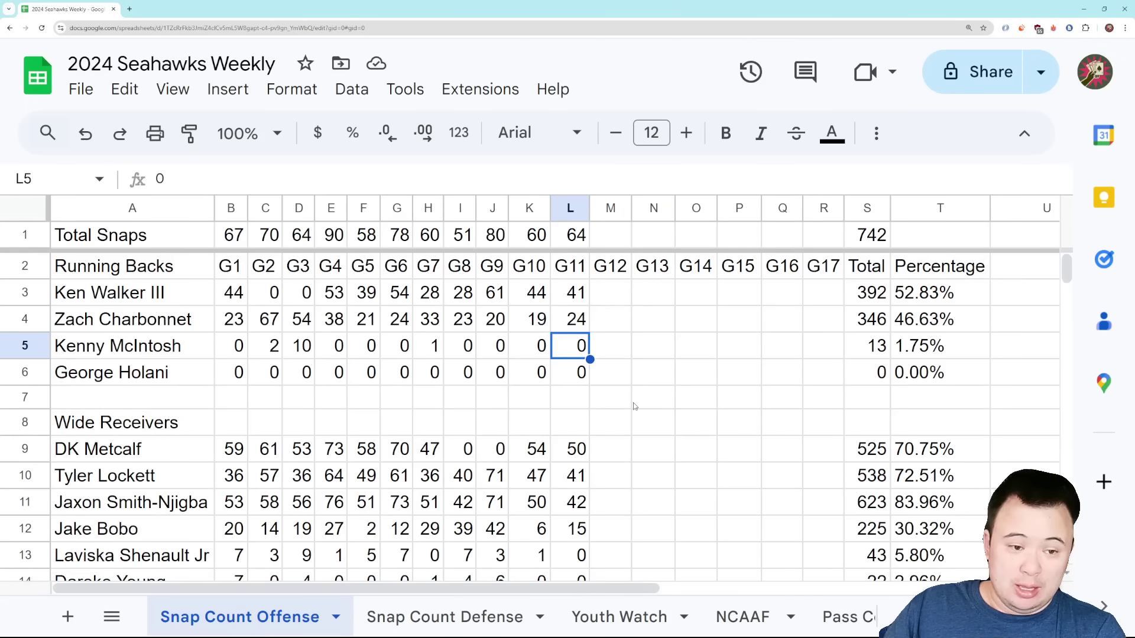
- Examine the G11 snap counts of the first three wide receivers in L9:L11 against the total snaps row
{"action": "scroll", "coordinate": [631, 401], "scroll_direction": "down", "scroll_amount": 1}
{"action": "scroll", "coordinate": [631, 402], "scroll_direction": "down", "scroll_amount": 2}
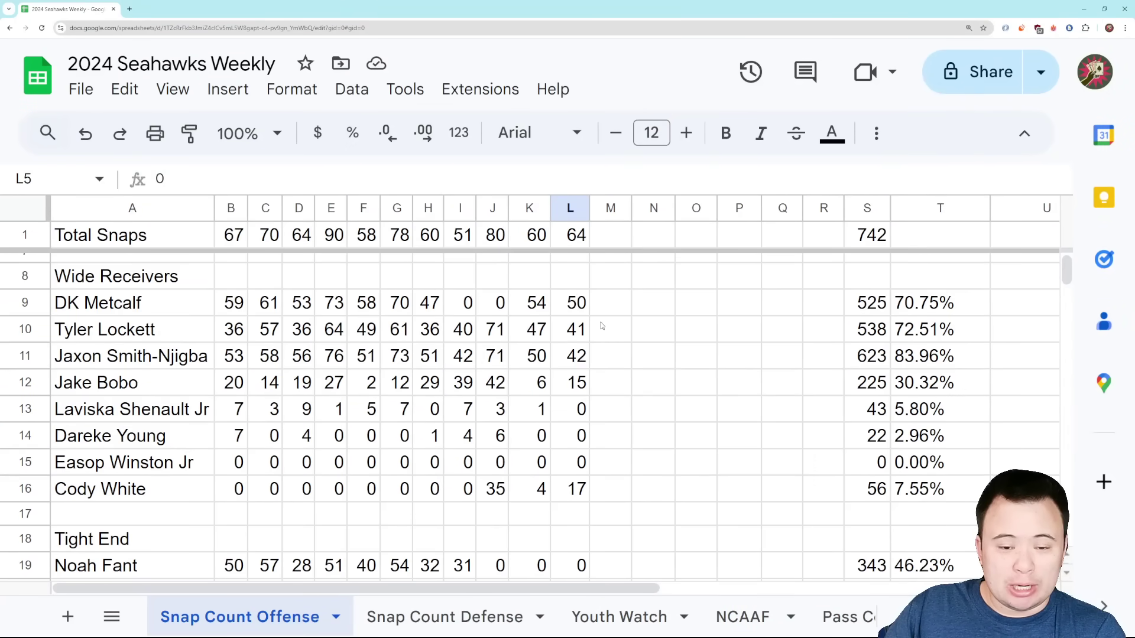
{"action": "scroll", "coordinate": [604, 323], "scroll_direction": "down", "scroll_amount": 1}
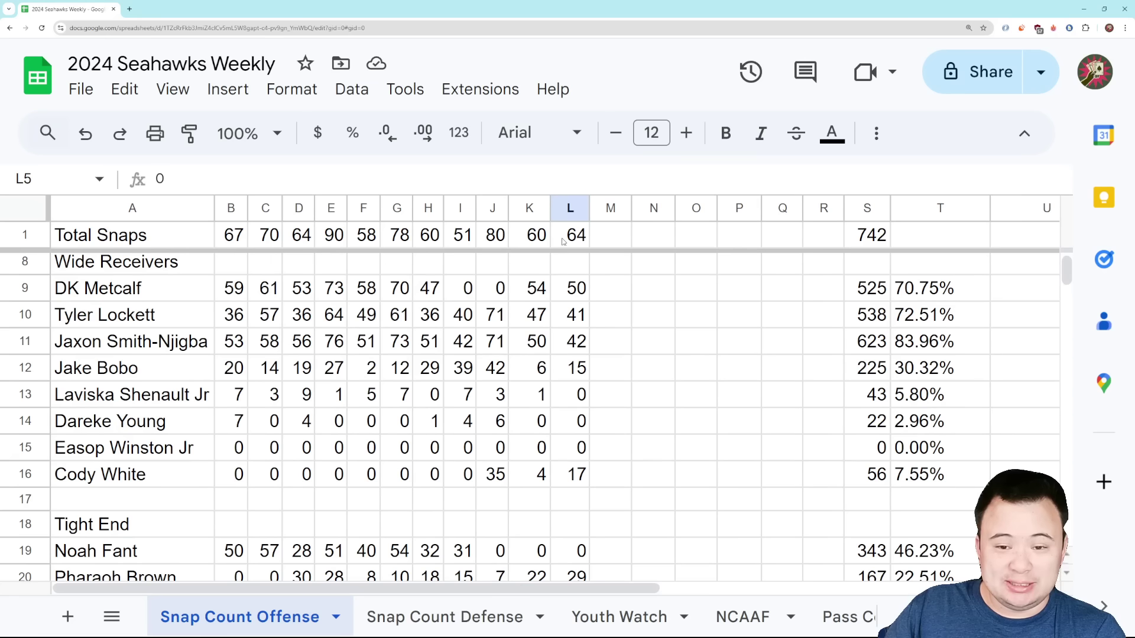
{"action": "left_click", "coordinate": [577, 291]}
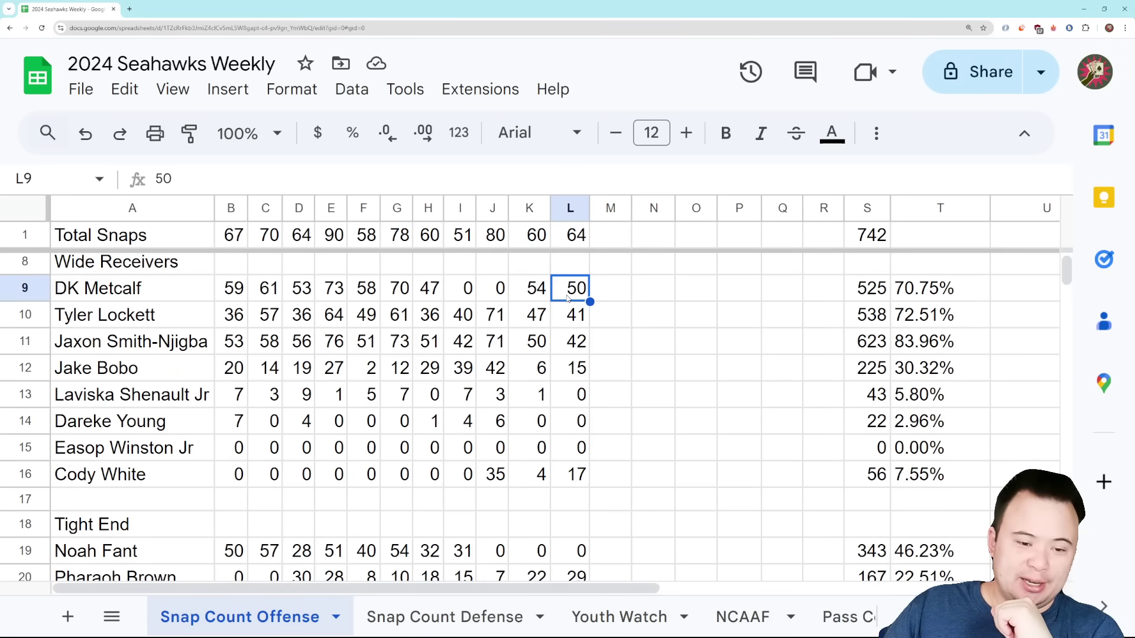
{"action": "scroll", "coordinate": [567, 297], "scroll_direction": "down", "scroll_amount": 1}
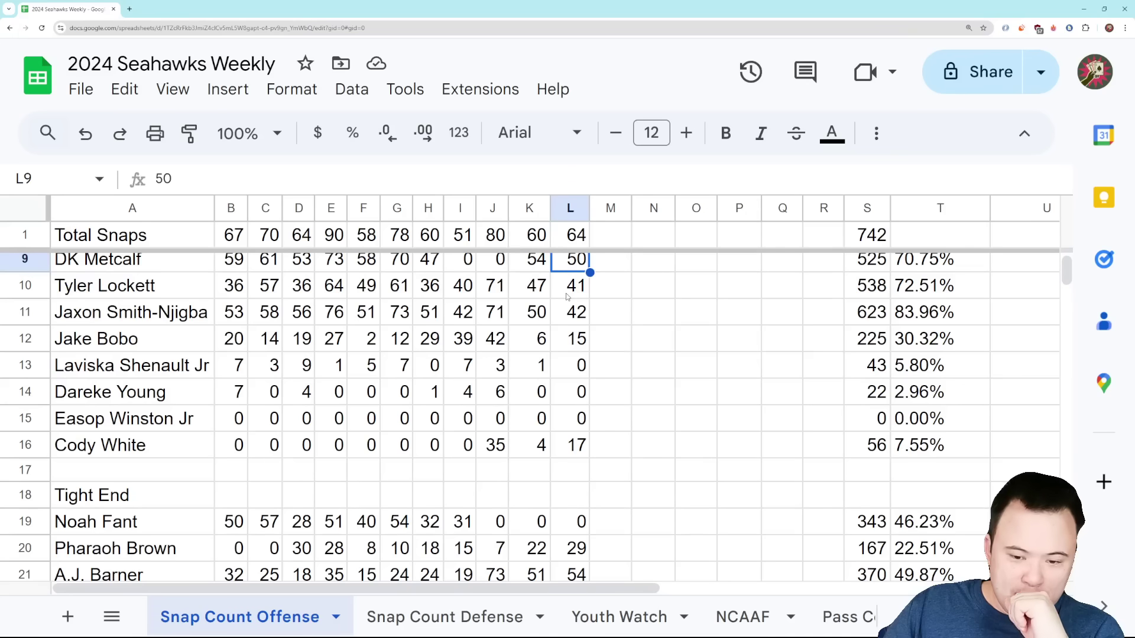
{"action": "scroll", "coordinate": [567, 295], "scroll_direction": "up", "scroll_amount": 1}
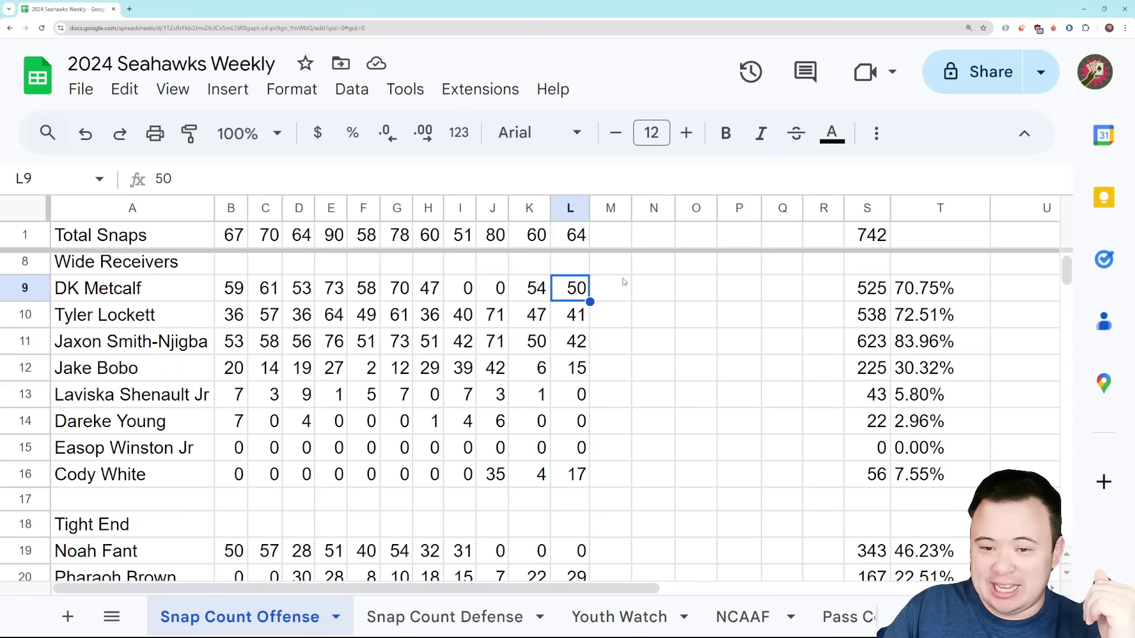
{"action": "left_click", "coordinate": [556, 316]}
{"action": "left_click", "coordinate": [571, 351]}
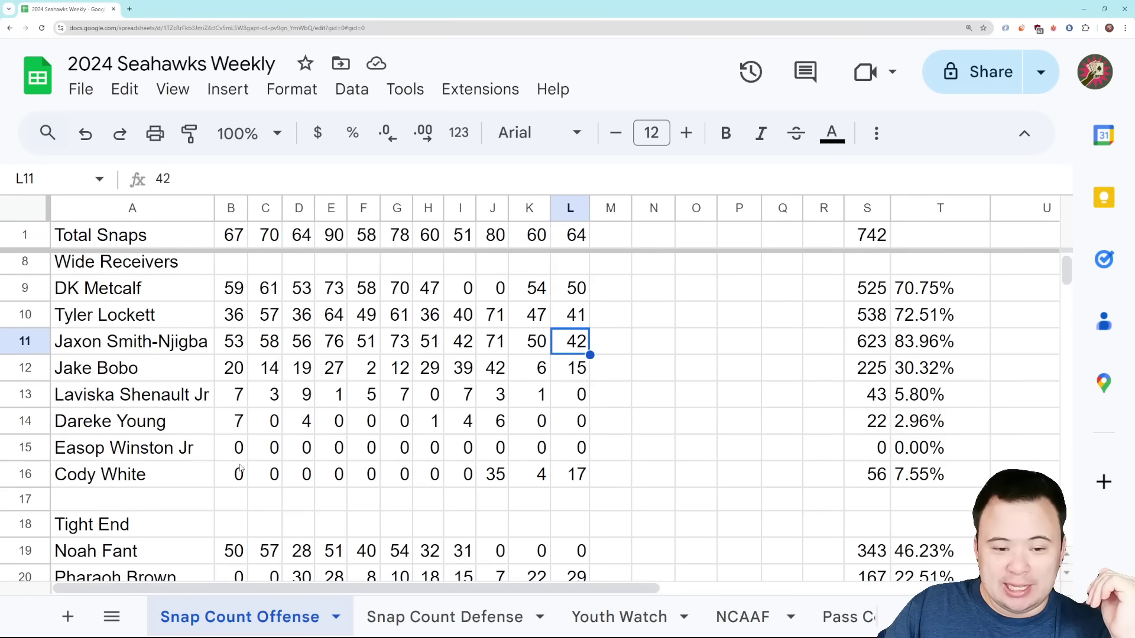
- Compare the G11 snap counts of the reserve wide receivers in L12 and L16
{"action": "left_click", "coordinate": [584, 483]}
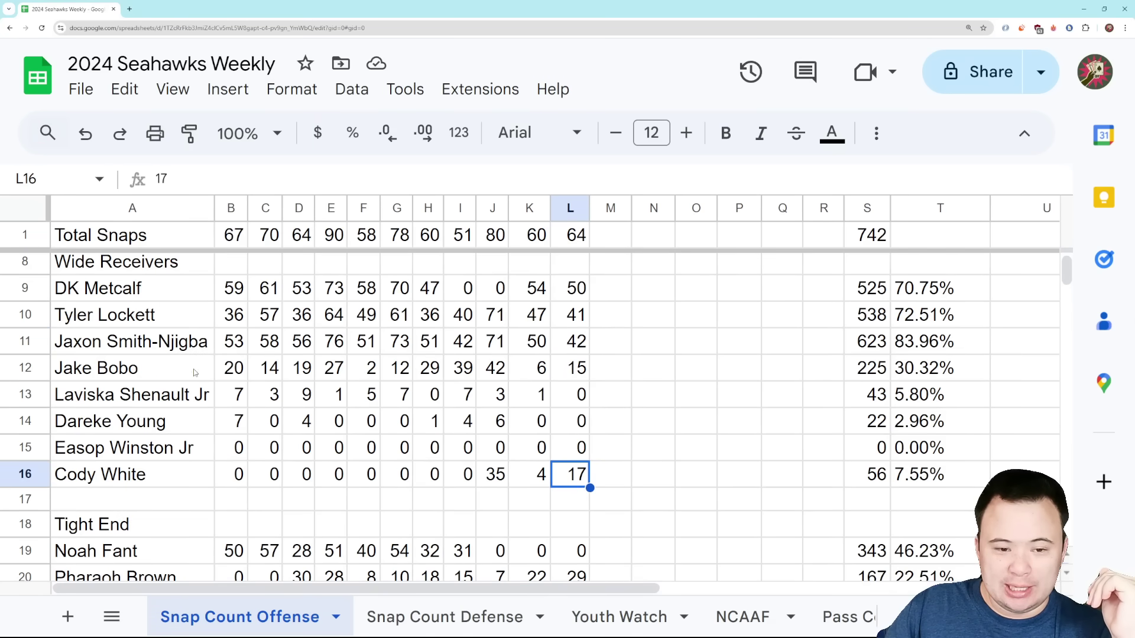
{"action": "left_click", "coordinate": [581, 372]}
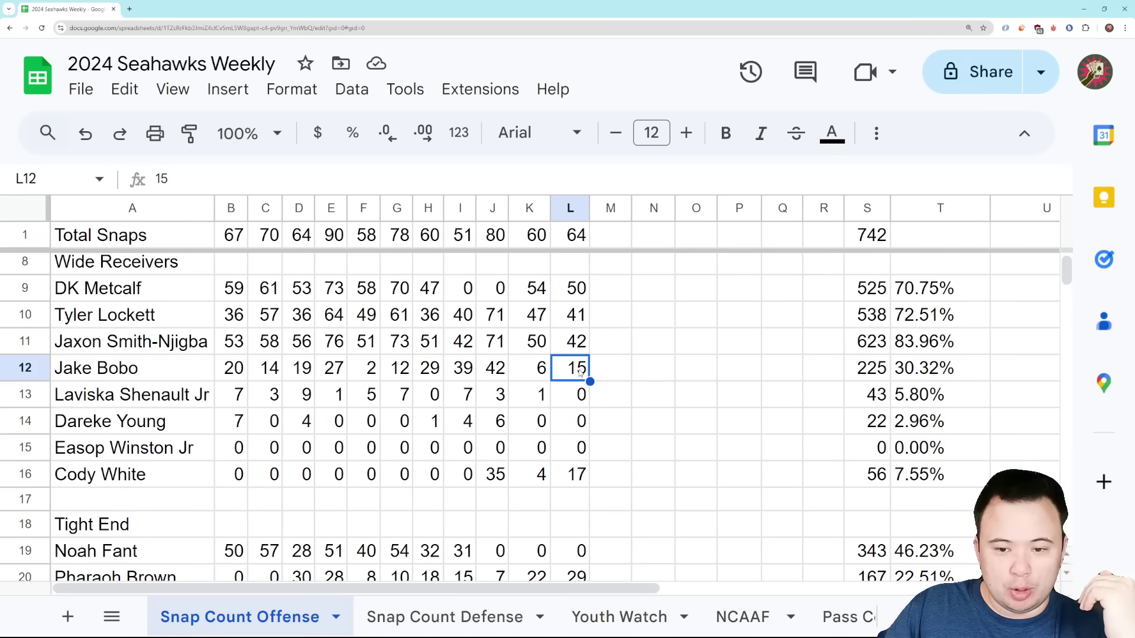
{"action": "left_click", "coordinate": [575, 481]}
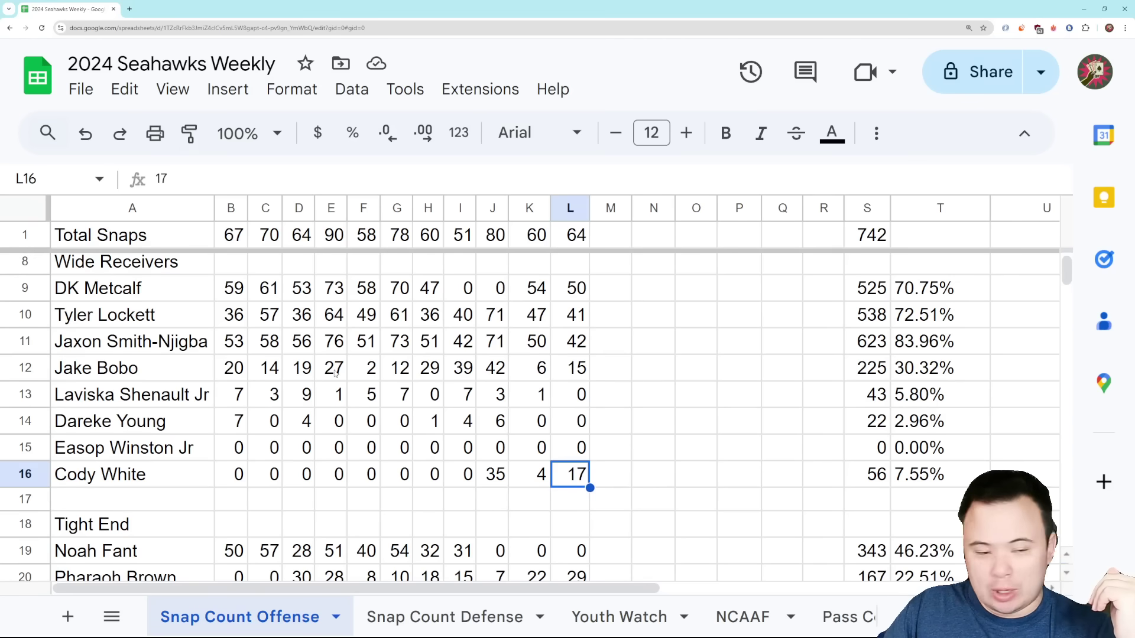
{"action": "left_click", "coordinate": [586, 377]}
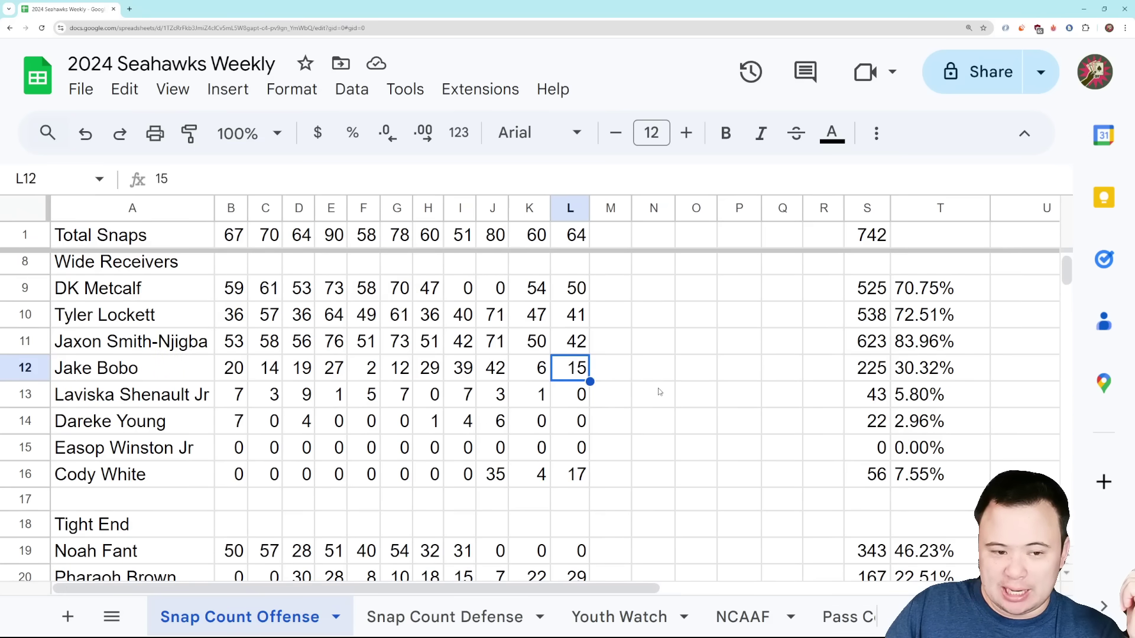
{"action": "scroll", "coordinate": [660, 392], "scroll_direction": "up", "scroll_amount": 1}
{"action": "scroll", "coordinate": [659, 391], "scroll_direction": "down", "scroll_amount": 2}
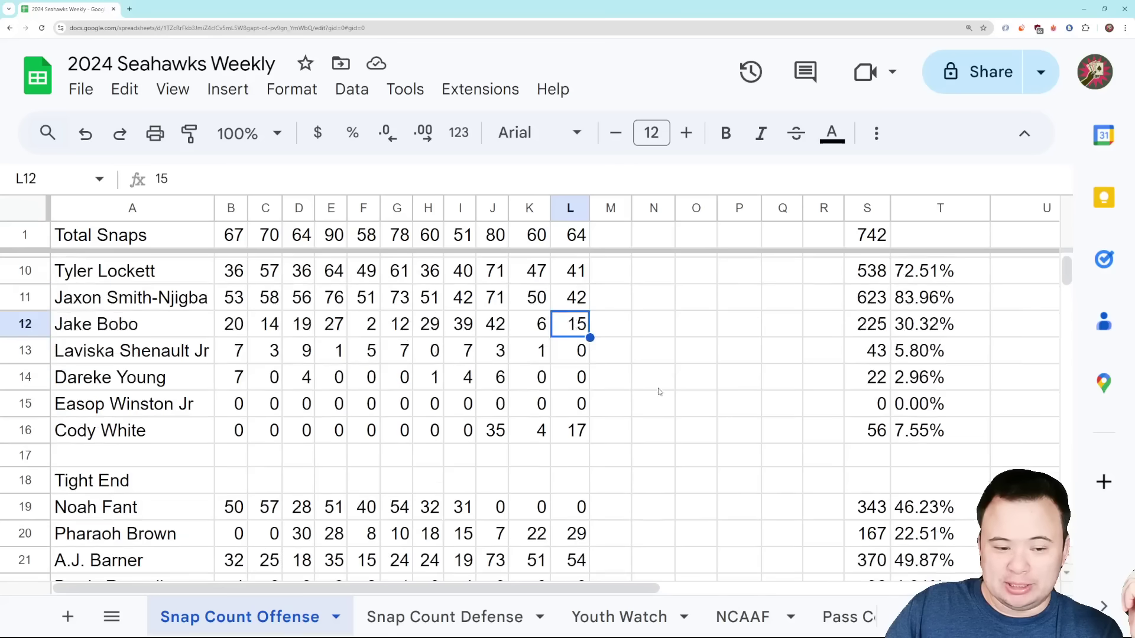
{"action": "scroll", "coordinate": [583, 530], "scroll_direction": "down", "scroll_amount": 1}
{"action": "scroll", "coordinate": [588, 520], "scroll_direction": "up", "scroll_amount": 2}
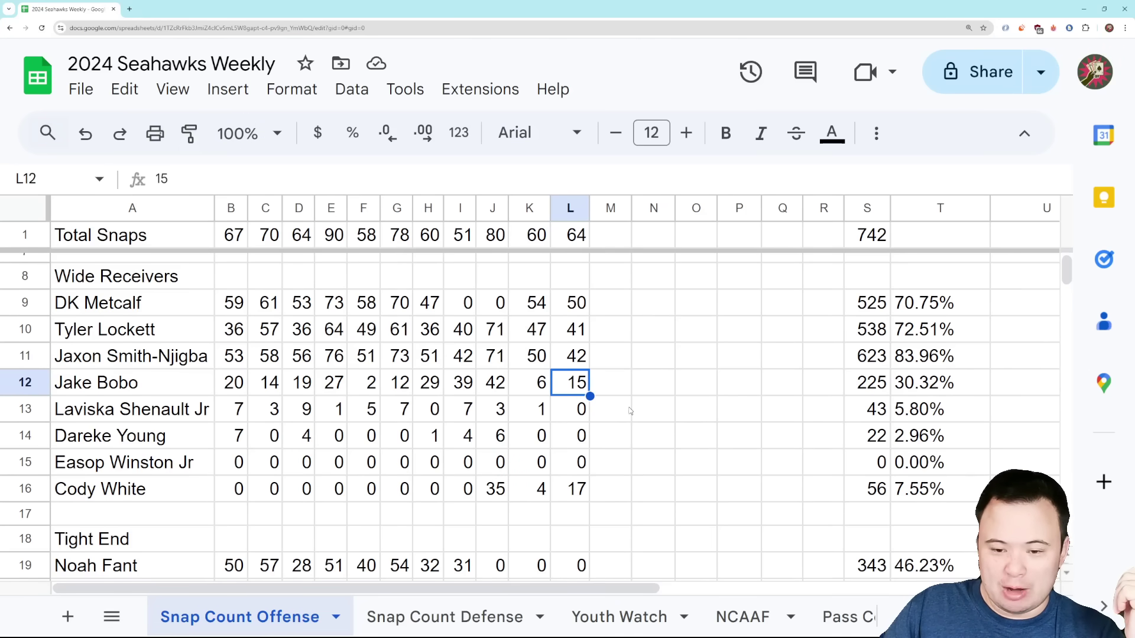
- Examine the G11 snap counts of the two main tight ends in L21 and L20
{"action": "scroll", "coordinate": [681, 450], "scroll_direction": "down", "scroll_amount": 2}
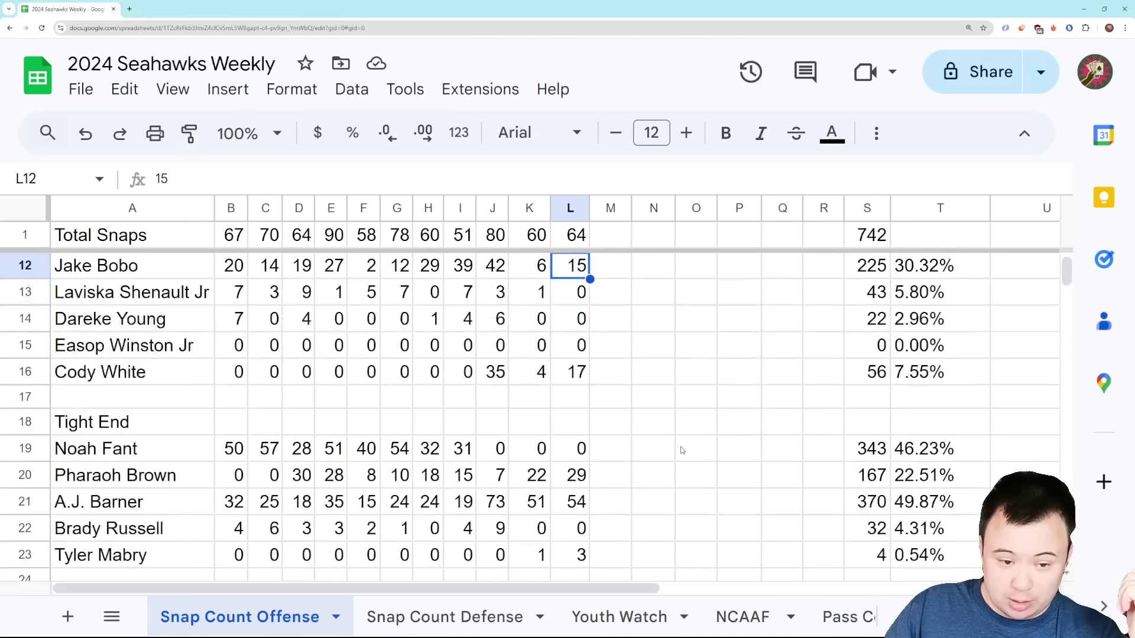
{"action": "scroll", "coordinate": [681, 451], "scroll_direction": "down", "scroll_amount": 3}
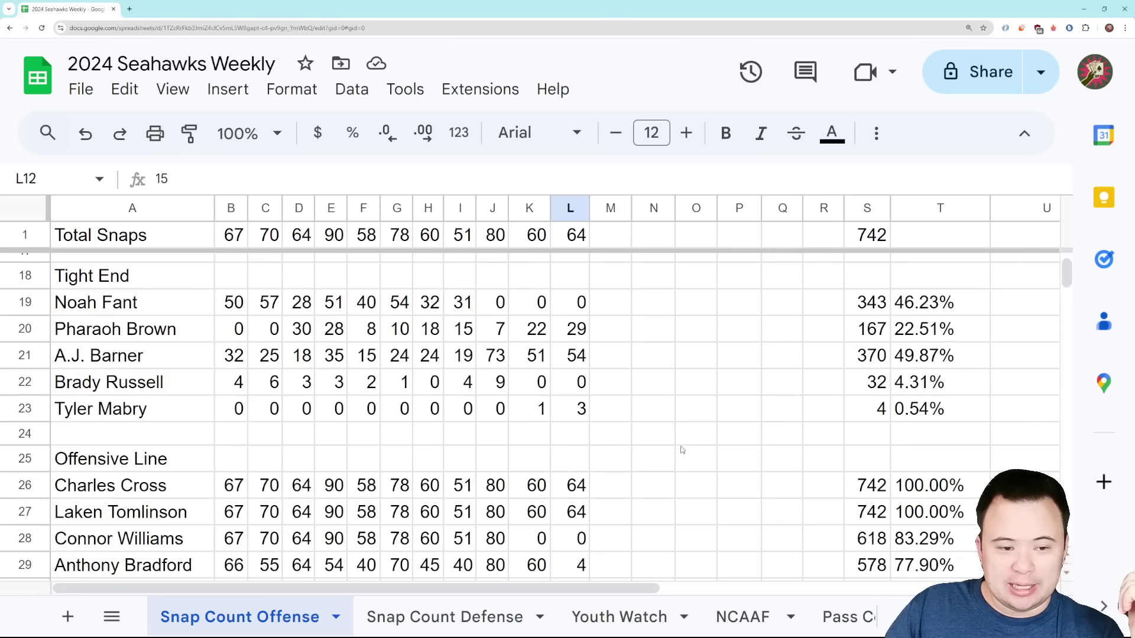
{"action": "scroll", "coordinate": [532, 431], "scroll_direction": "up", "scroll_amount": 1}
{"action": "left_click", "coordinate": [565, 389]}
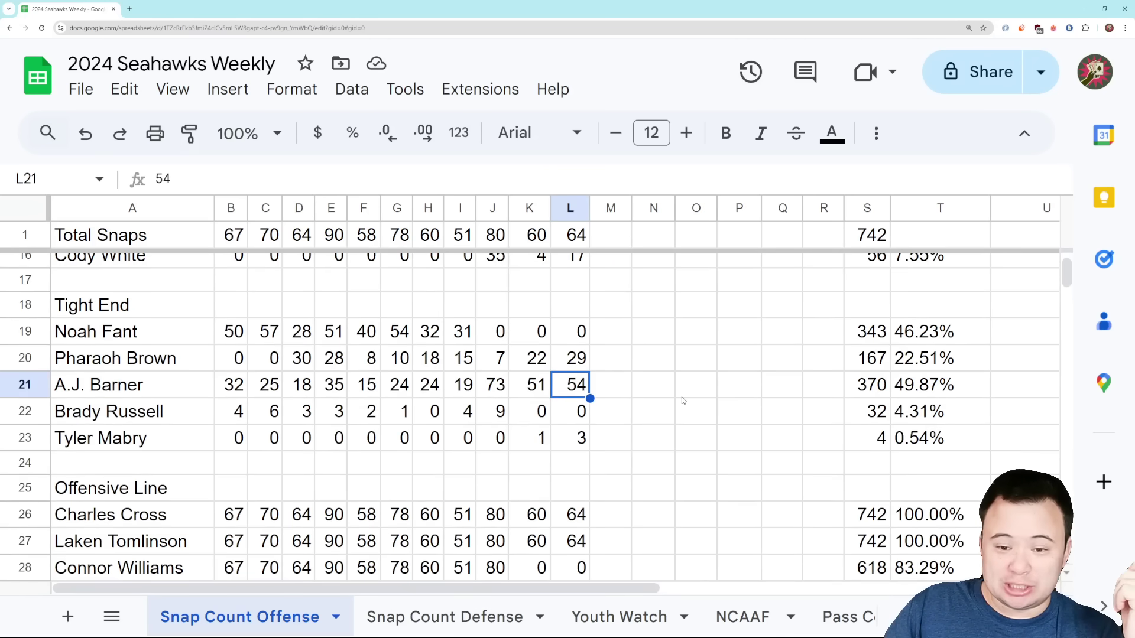
{"action": "scroll", "coordinate": [682, 392], "scroll_direction": "up", "scroll_amount": 1}
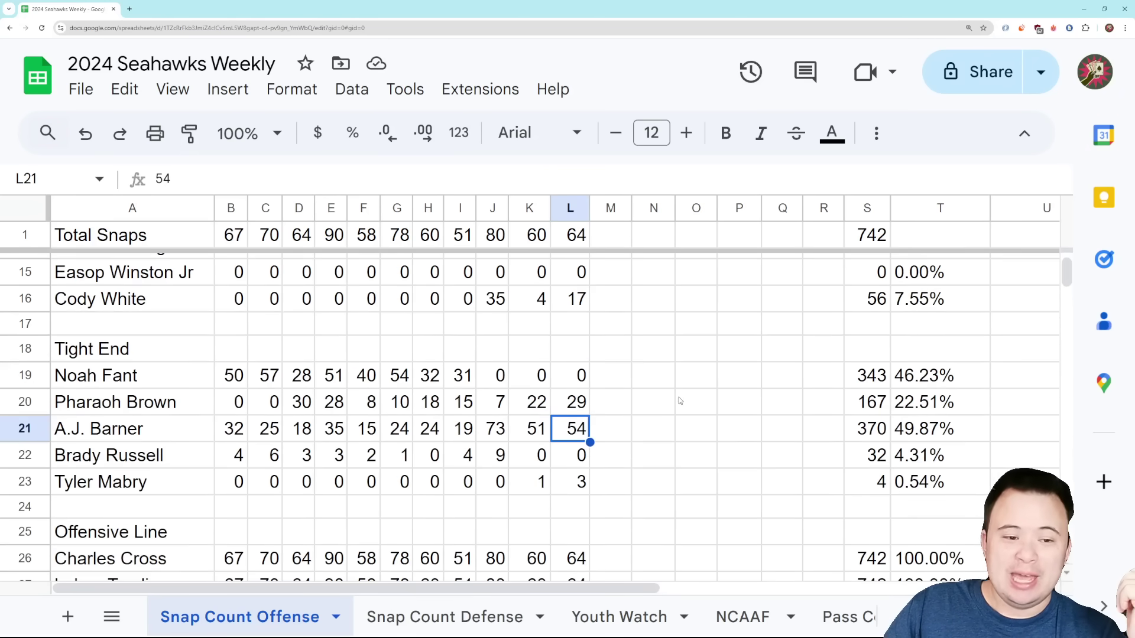
{"action": "scroll", "coordinate": [667, 396], "scroll_direction": "down", "scroll_amount": 1}
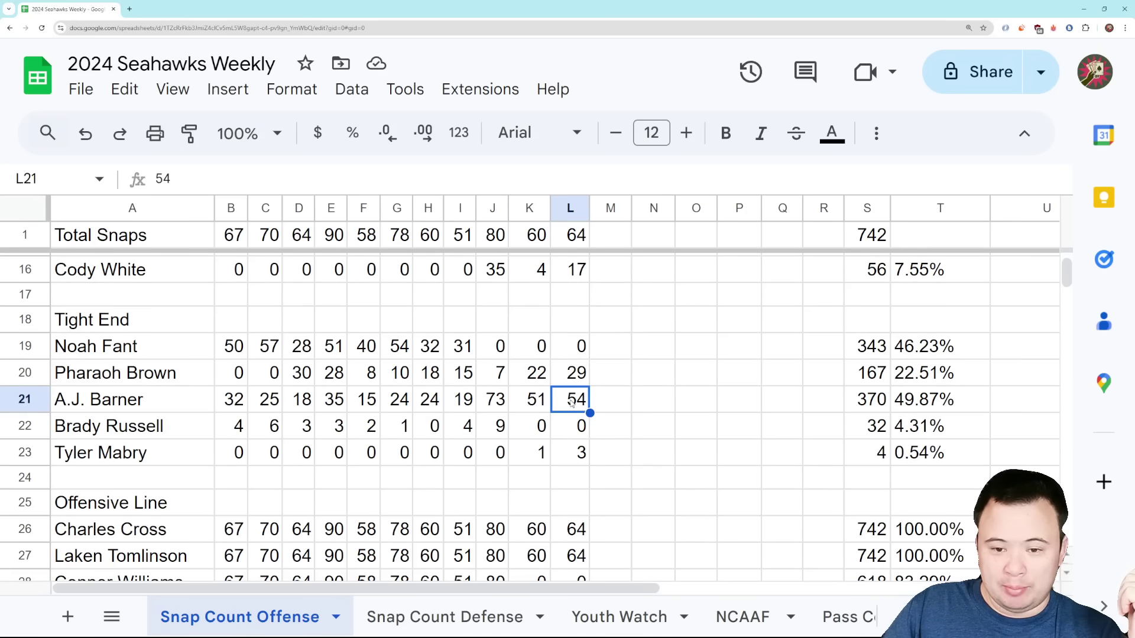
{"action": "left_click", "coordinate": [580, 383]}
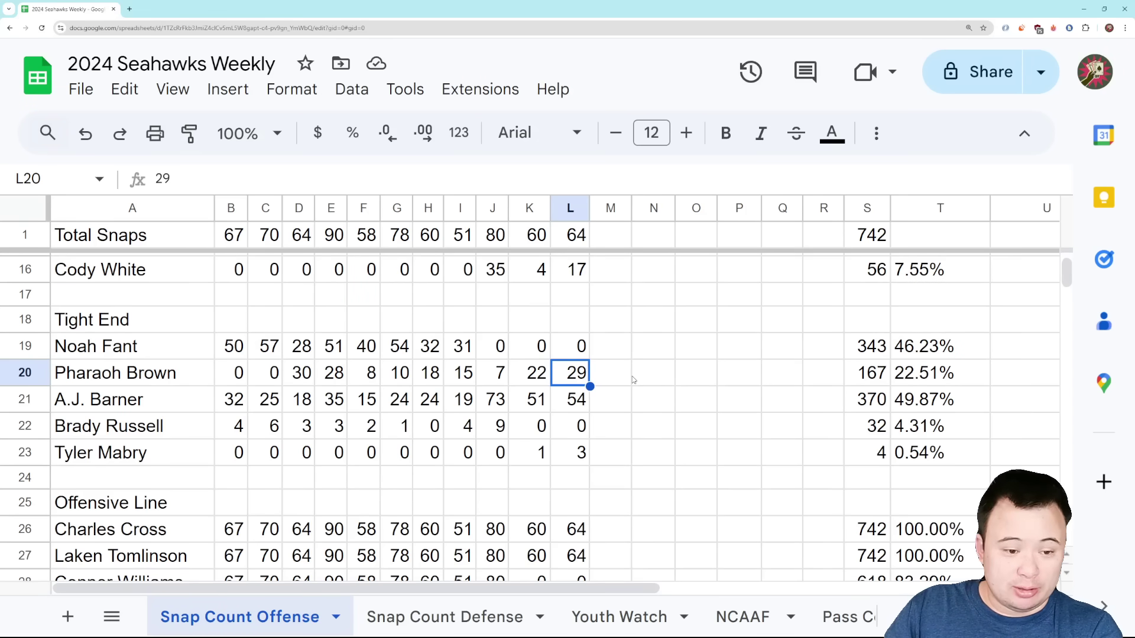
- Check the last tight end's G11 snap count in L23 and the G12 cell M19 in the first tight end's row
{"action": "scroll", "coordinate": [644, 390], "scroll_direction": "down", "scroll_amount": 1}
{"action": "key", "text": "Down"}
{"action": "key", "text": "Down"}
{"action": "key", "text": "Down"}
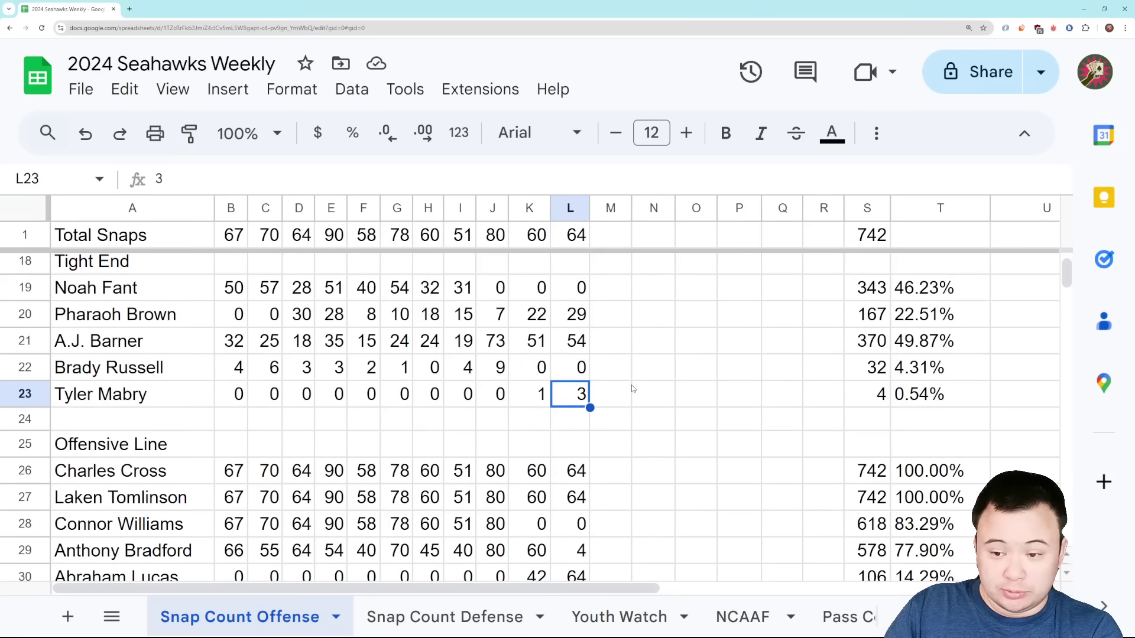
{"action": "scroll", "coordinate": [631, 385], "scroll_direction": "up", "scroll_amount": 2}
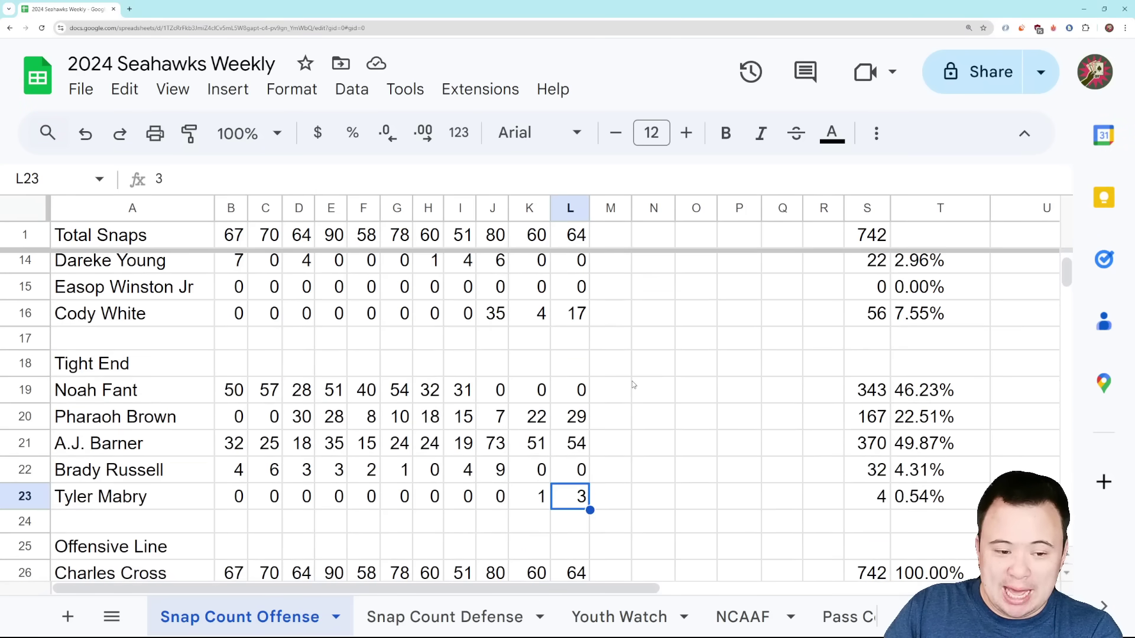
{"action": "scroll", "coordinate": [632, 385], "scroll_direction": "down", "scroll_amount": 2}
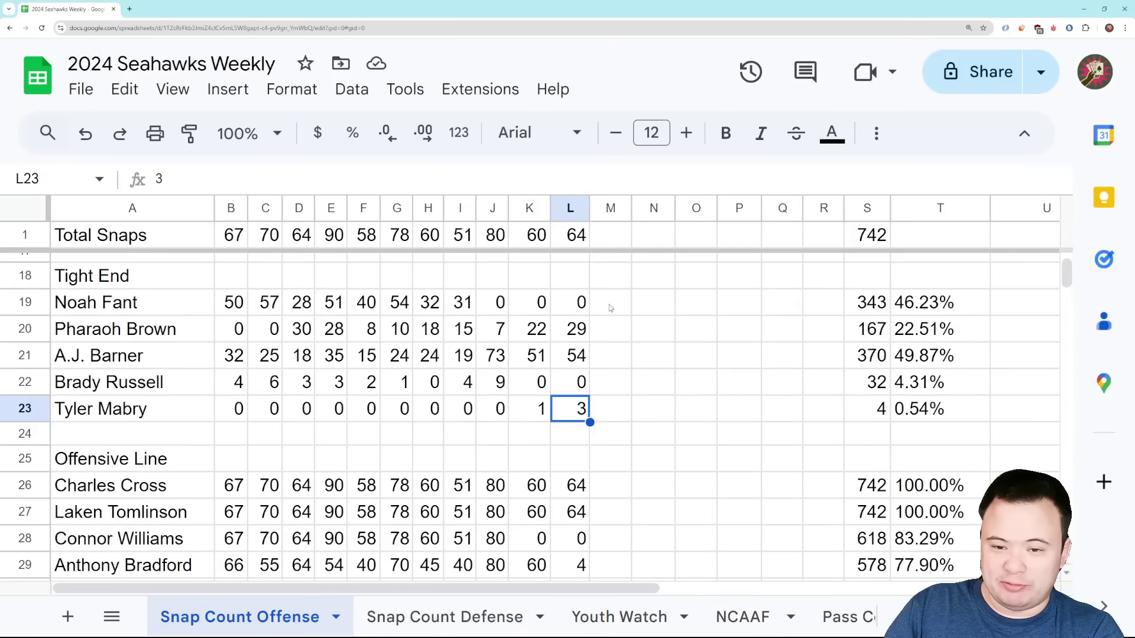
{"action": "left_click", "coordinate": [618, 307]}
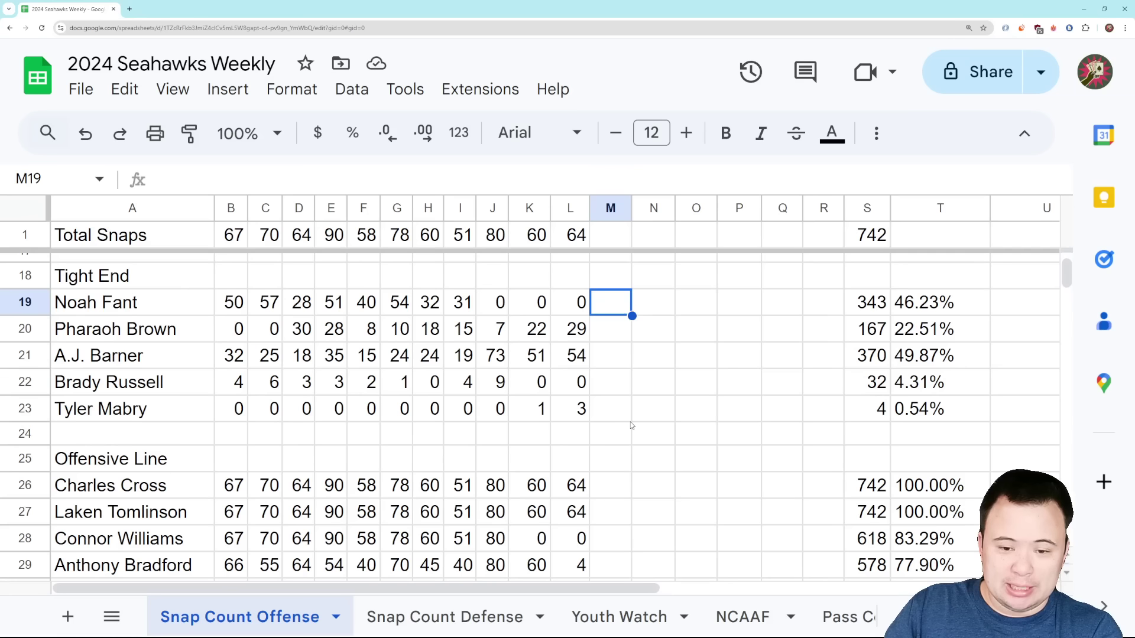
{"action": "scroll", "coordinate": [631, 422], "scroll_direction": "down", "scroll_amount": 1}
{"action": "scroll", "coordinate": [630, 415], "scroll_direction": "up", "scroll_amount": 1}
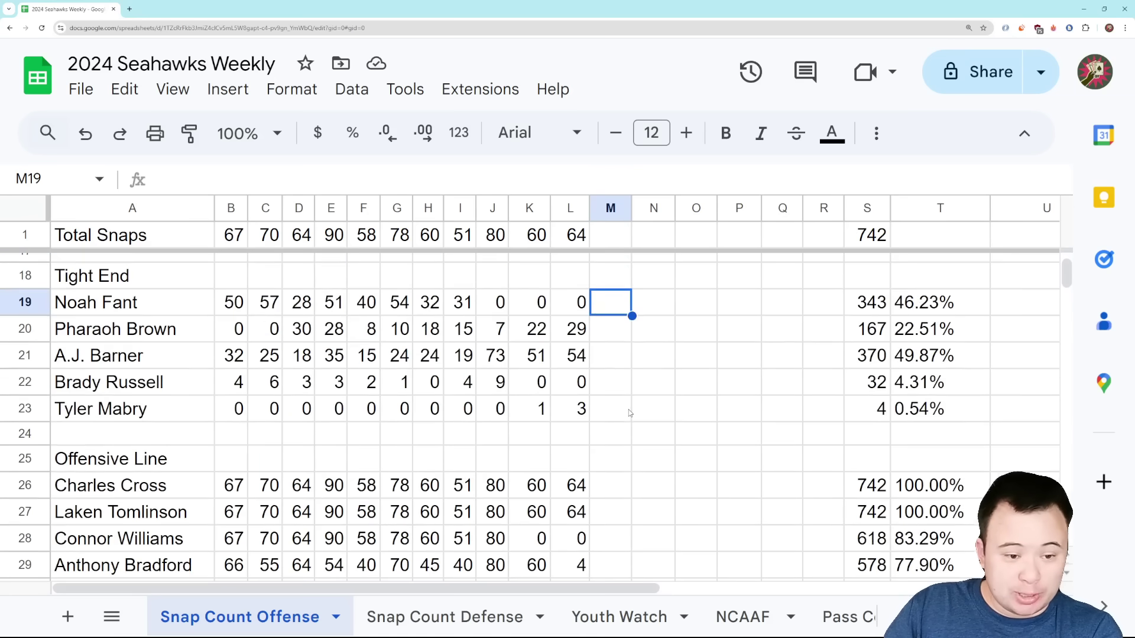
- Review the offensive line's G11 snap counts, checking L29, L32 and L37
{"action": "scroll", "coordinate": [630, 413], "scroll_direction": "down", "scroll_amount": 3}
{"action": "scroll", "coordinate": [630, 411], "scroll_direction": "down", "scroll_amount": 2}
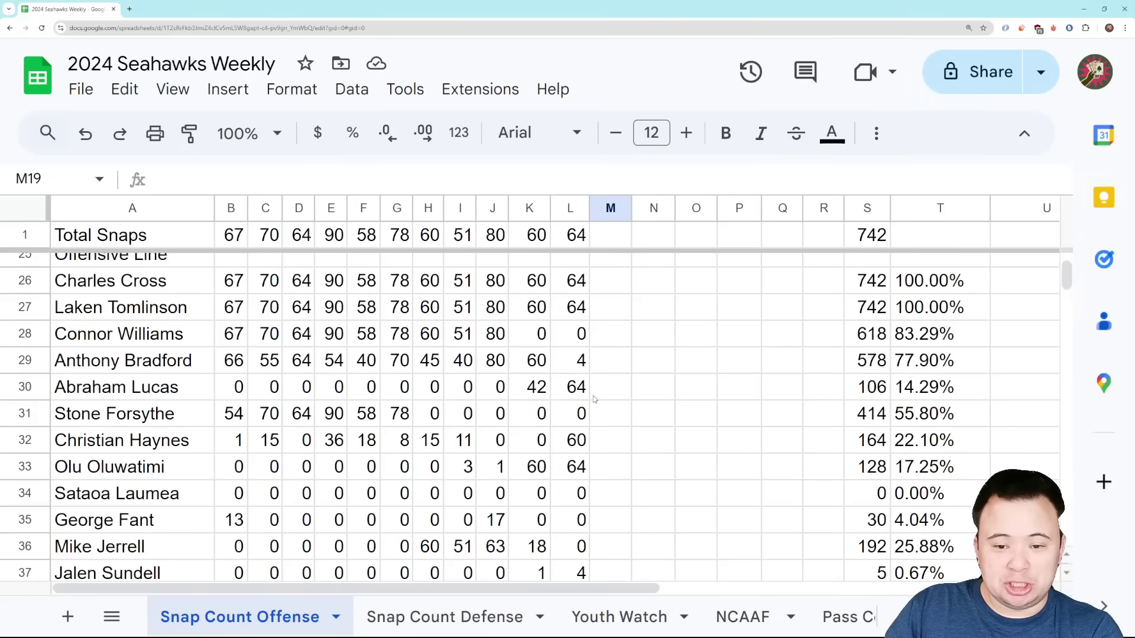
{"action": "left_click", "coordinate": [555, 357]}
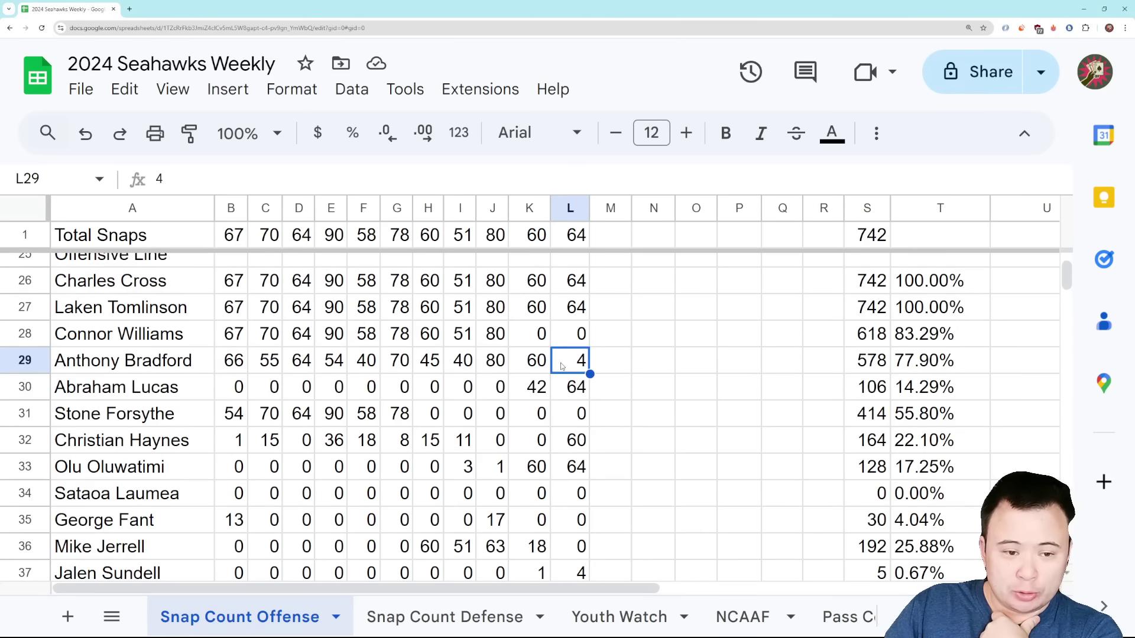
{"action": "left_click", "coordinate": [581, 441]}
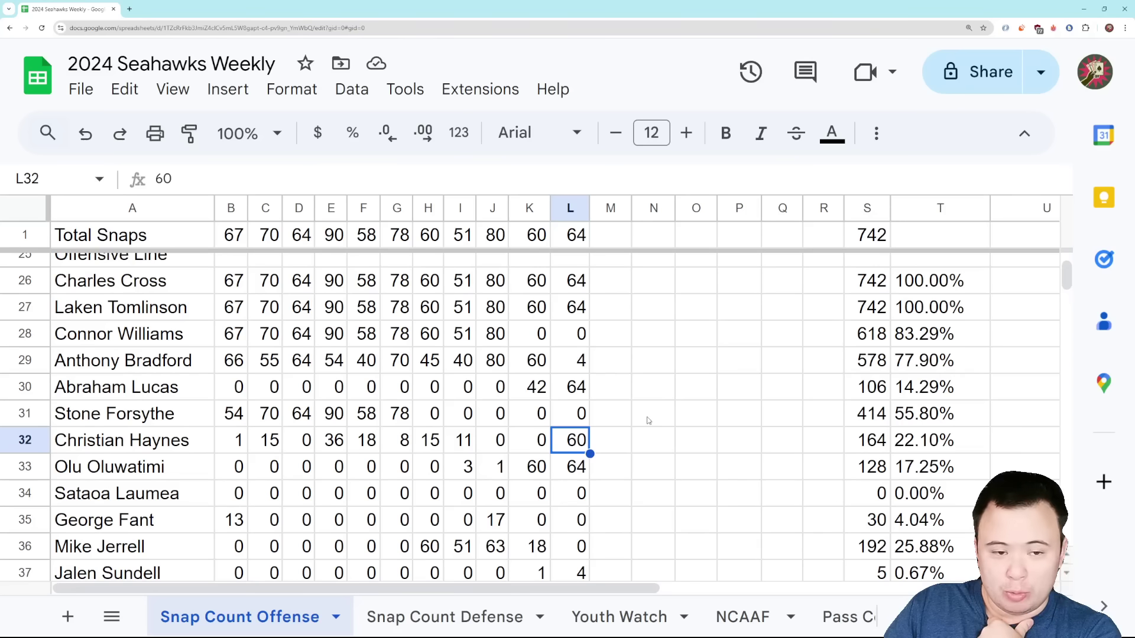
{"action": "scroll", "coordinate": [648, 421], "scroll_direction": "up", "scroll_amount": 1}
{"action": "scroll", "coordinate": [648, 421], "scroll_direction": "down", "scroll_amount": 1}
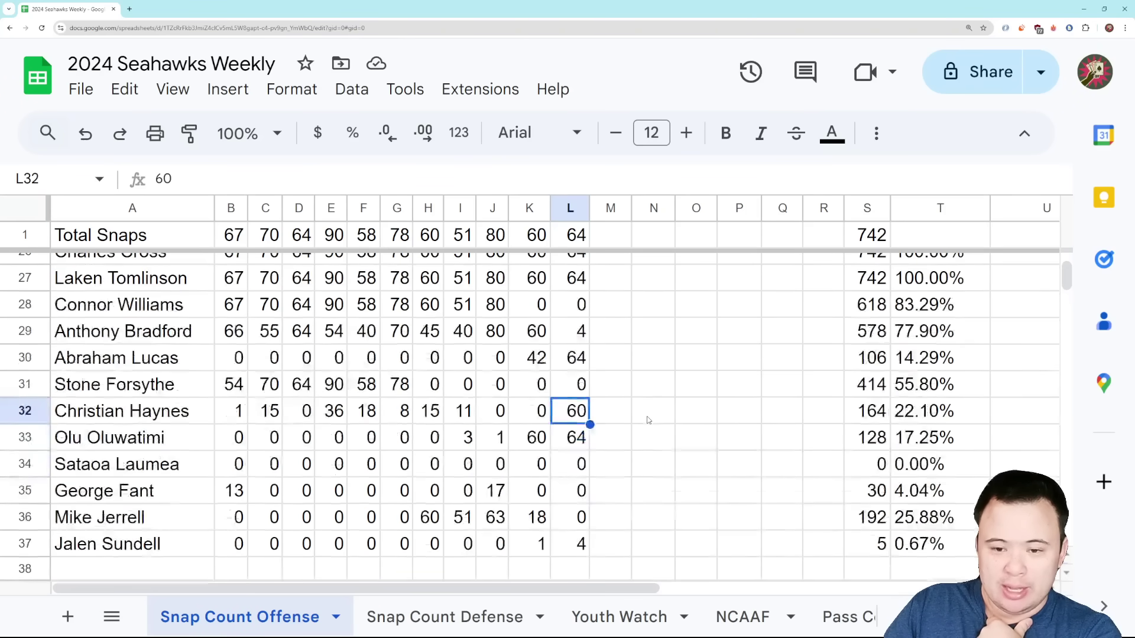
{"action": "scroll", "coordinate": [648, 421], "scroll_direction": "down", "scroll_amount": 1}
{"action": "left_click", "coordinate": [572, 484]}
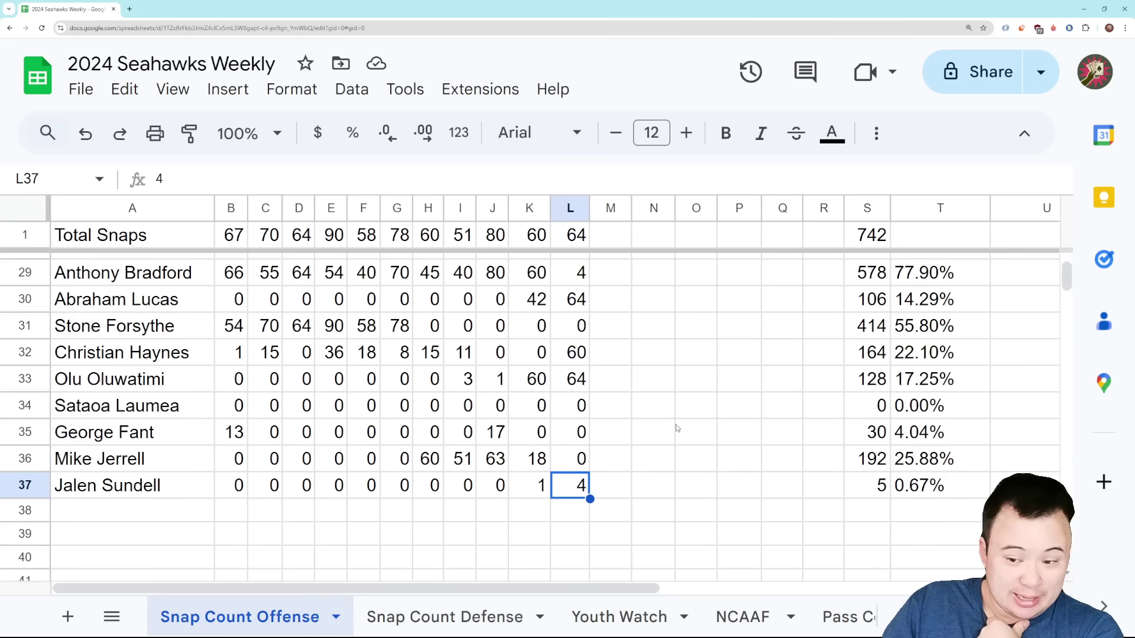
{"action": "scroll", "coordinate": [681, 438], "scroll_direction": "up", "scroll_amount": 2}
{"action": "scroll", "coordinate": [681, 437], "scroll_direction": "up", "scroll_amount": 1}
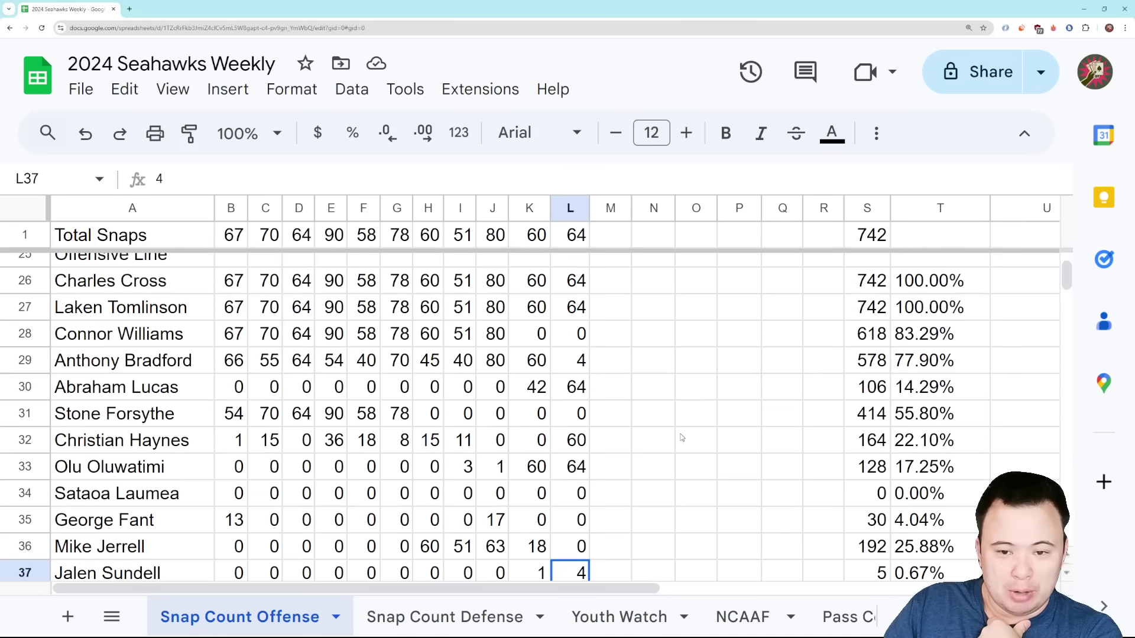
- Examine the offensive line's snap counts in rows 26 to 37, comparing G11 with the earlier games
{"action": "scroll", "coordinate": [681, 438], "scroll_direction": "down", "scroll_amount": 2}
{"action": "scroll", "coordinate": [681, 437], "scroll_direction": "up", "scroll_amount": 2}
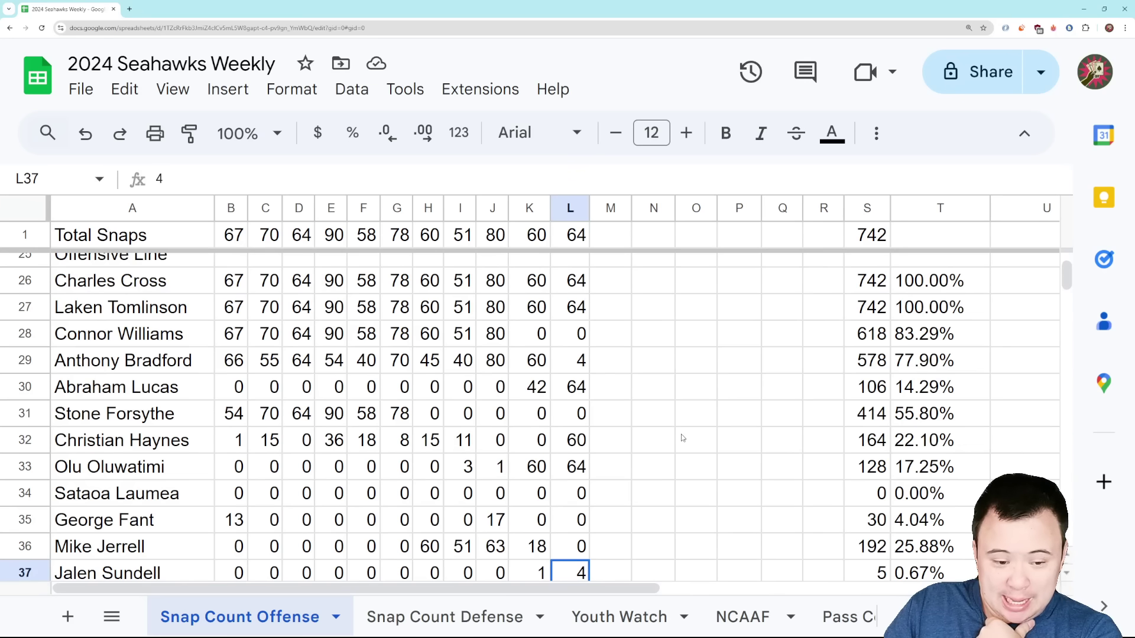
{"action": "scroll", "coordinate": [682, 438], "scroll_direction": "down", "scroll_amount": 2}
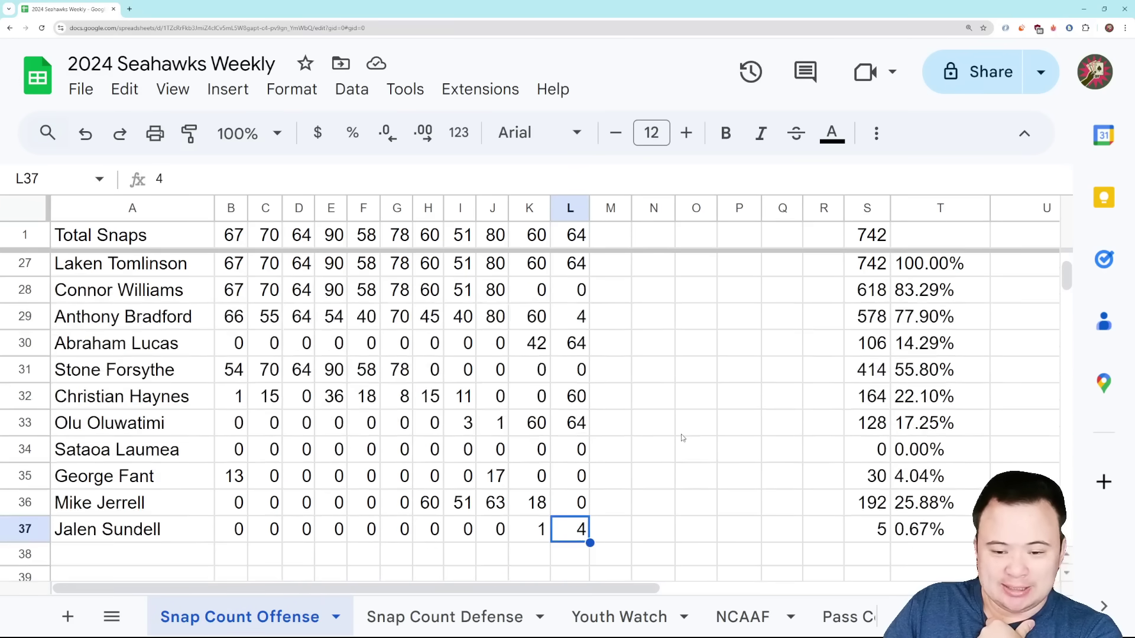
{"action": "scroll", "coordinate": [681, 438], "scroll_direction": "up", "scroll_amount": 1}
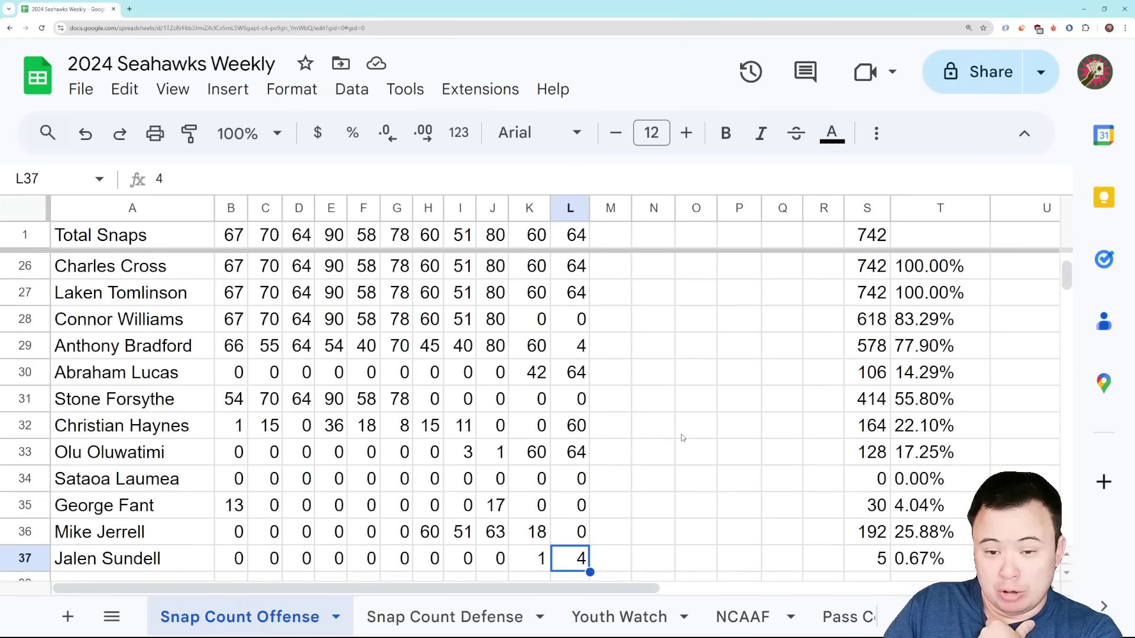
{"action": "scroll", "coordinate": [681, 437], "scroll_direction": "up", "scroll_amount": 1}
{"action": "scroll", "coordinate": [681, 437], "scroll_direction": "down", "scroll_amount": 1}
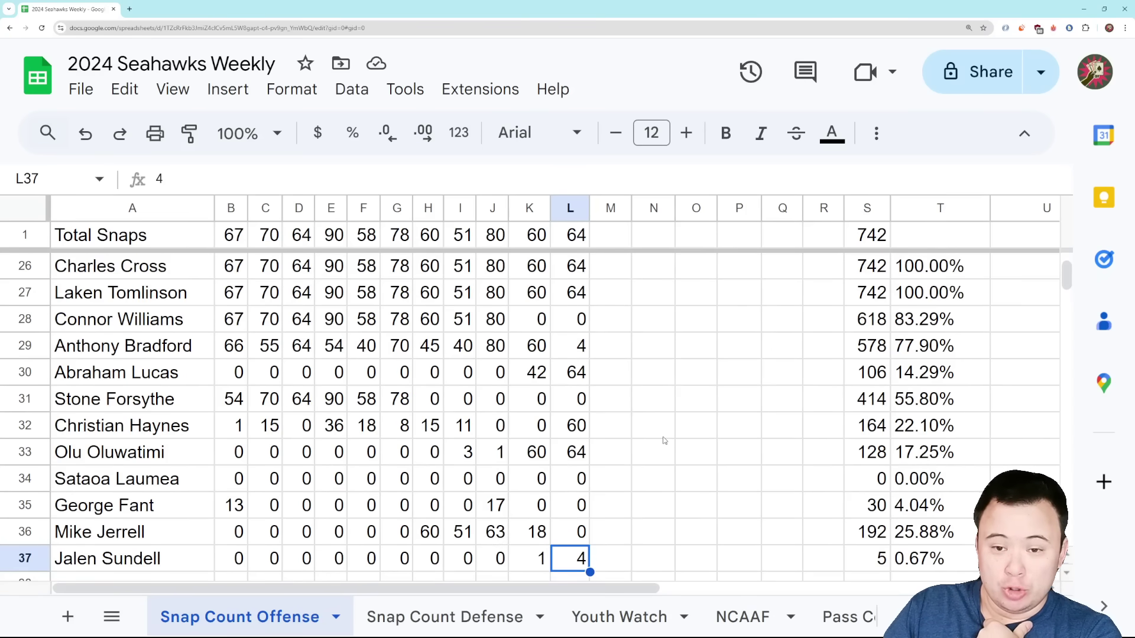
{"action": "scroll", "coordinate": [662, 442], "scroll_direction": "down", "scroll_amount": 1}
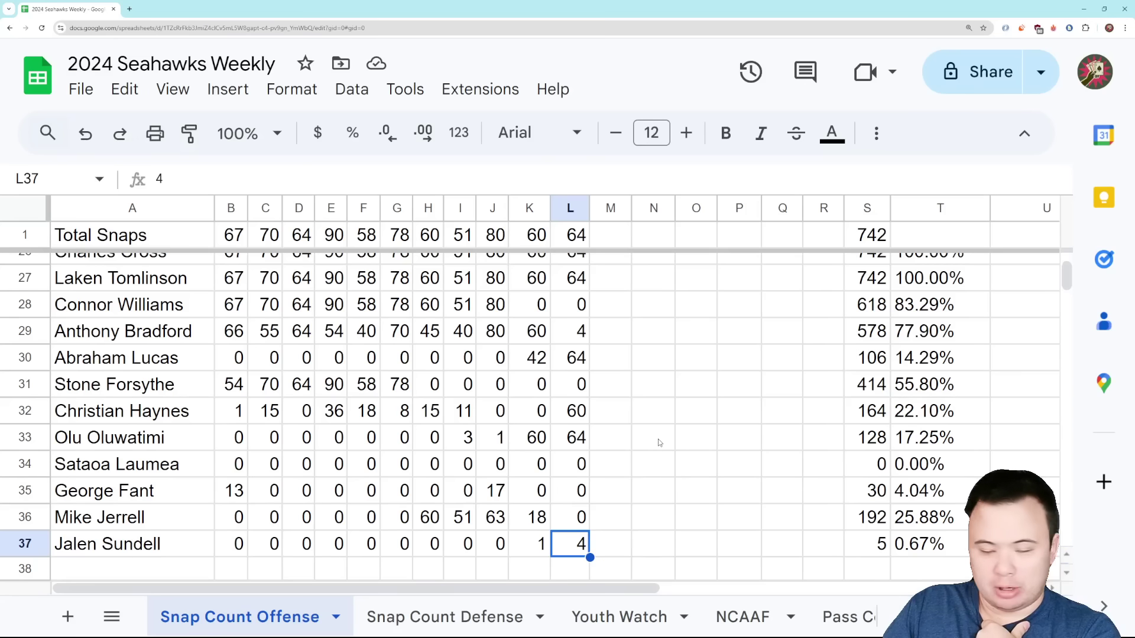
- Open the Snap Count Defense sheet and compare the total snaps for G11 in L1 with G4 in E1
{"action": "left_click", "coordinate": [400, 616]}
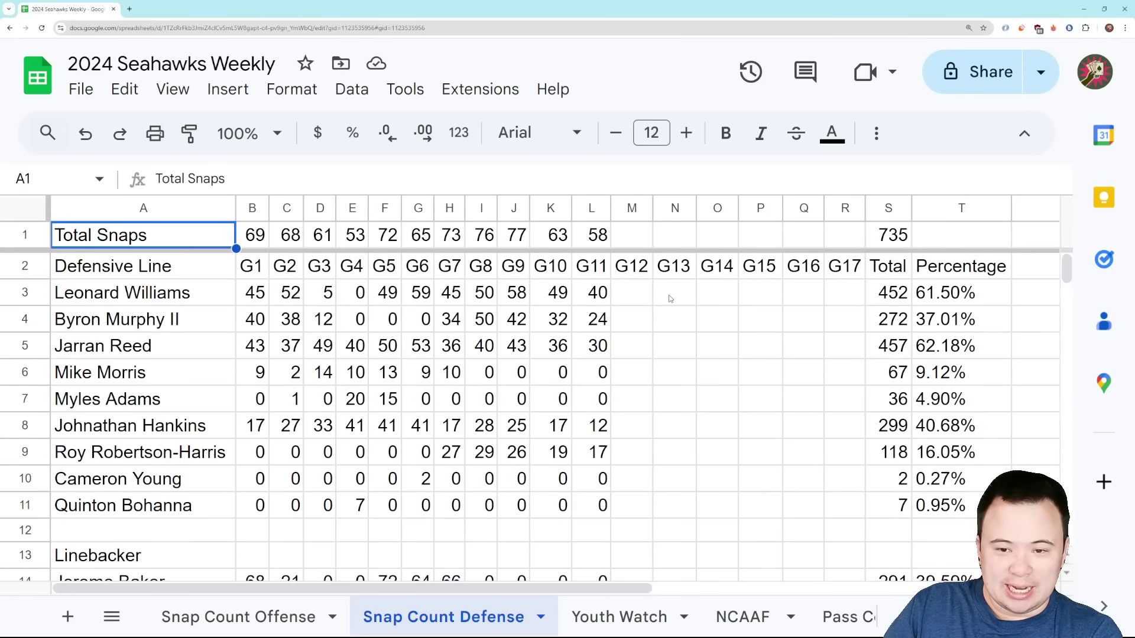
{"action": "key", "text": "ctrl+Right"}
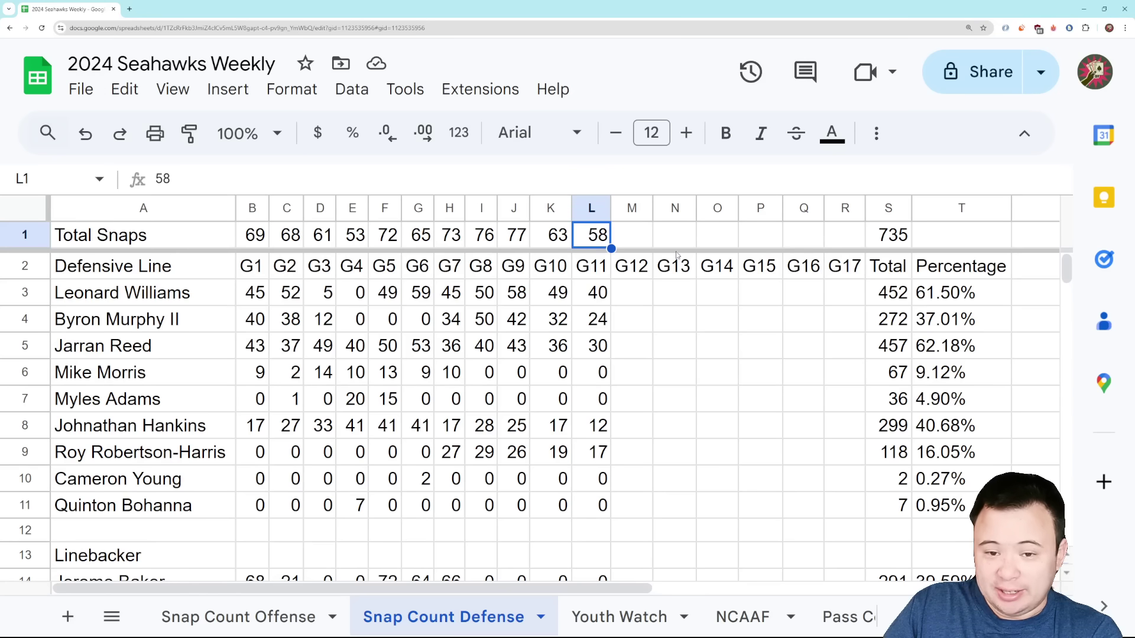
{"action": "left_click", "coordinate": [362, 238]}
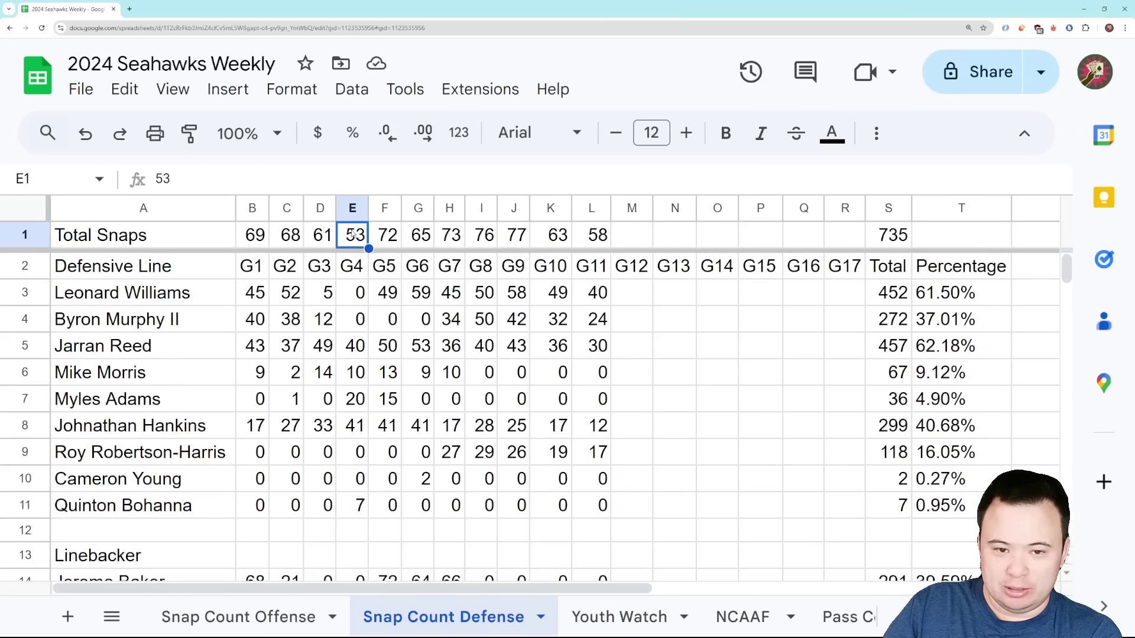
{"action": "left_click", "coordinate": [577, 241]}
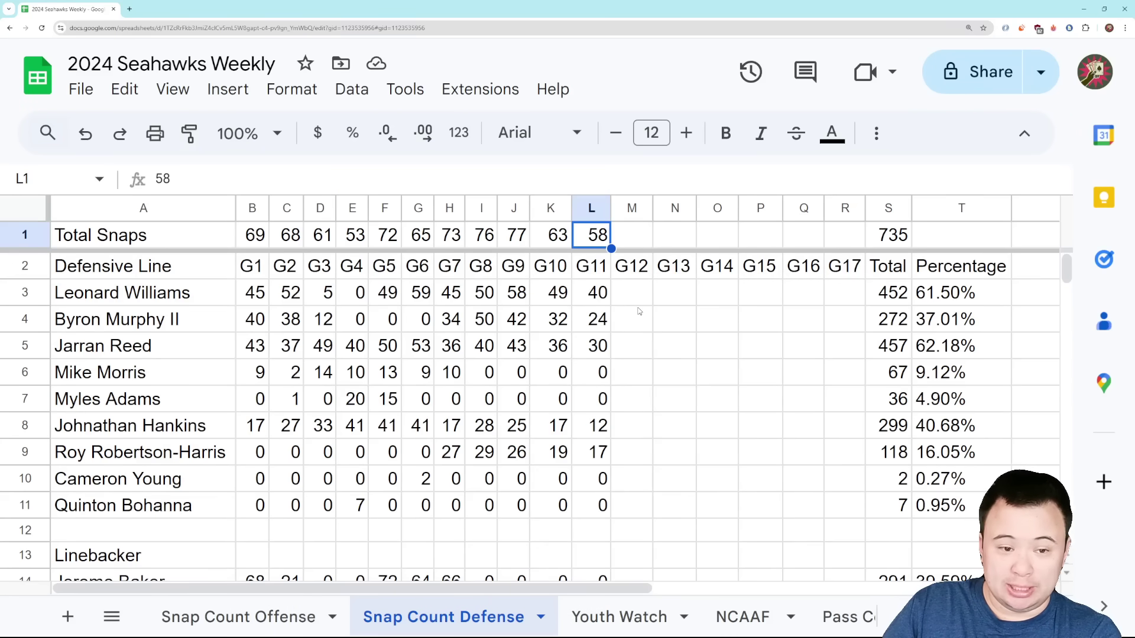
- Review the defensive line's G11 snap counts in L3, L4, L9 and L8, including the row 4 season total in S4
{"action": "left_click", "coordinate": [598, 293]}
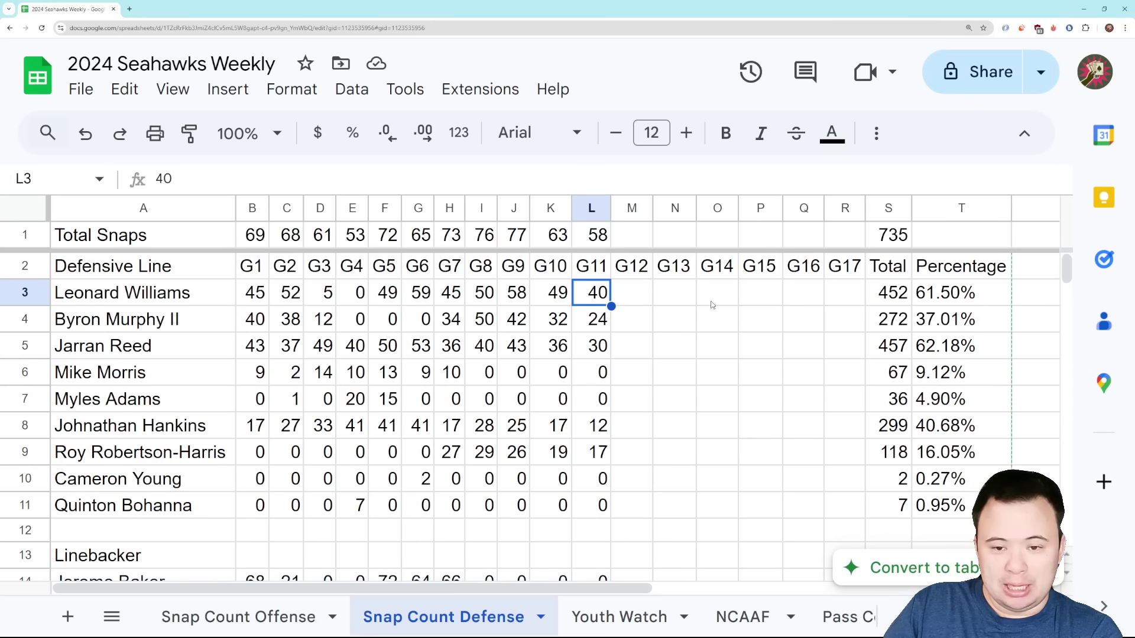
{"action": "left_click", "coordinate": [677, 328]}
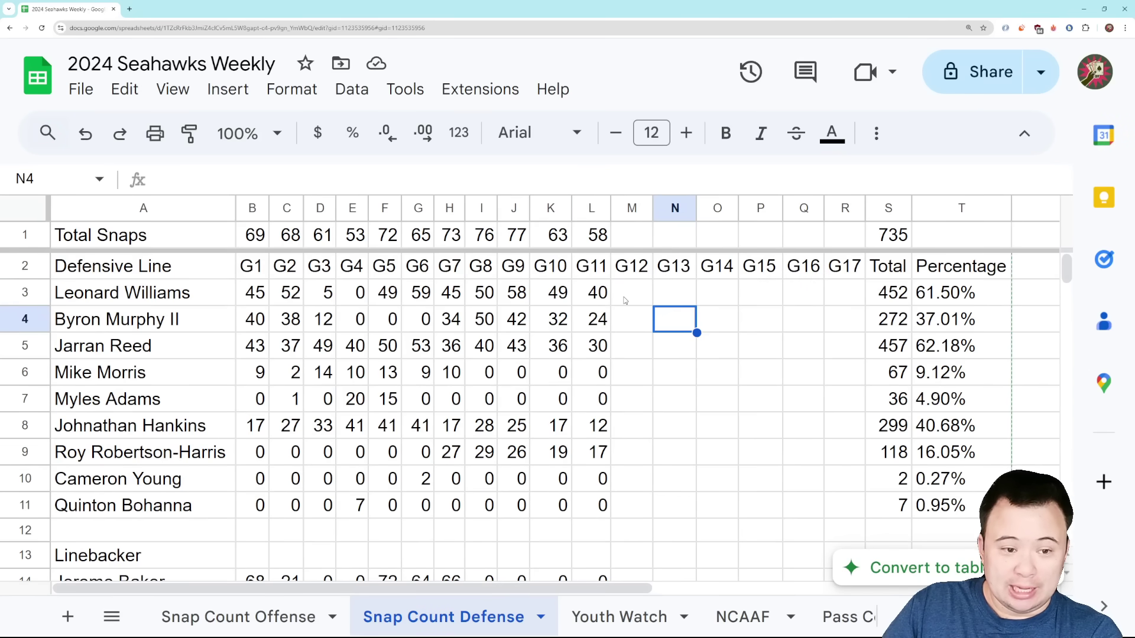
{"action": "left_click", "coordinate": [593, 302]}
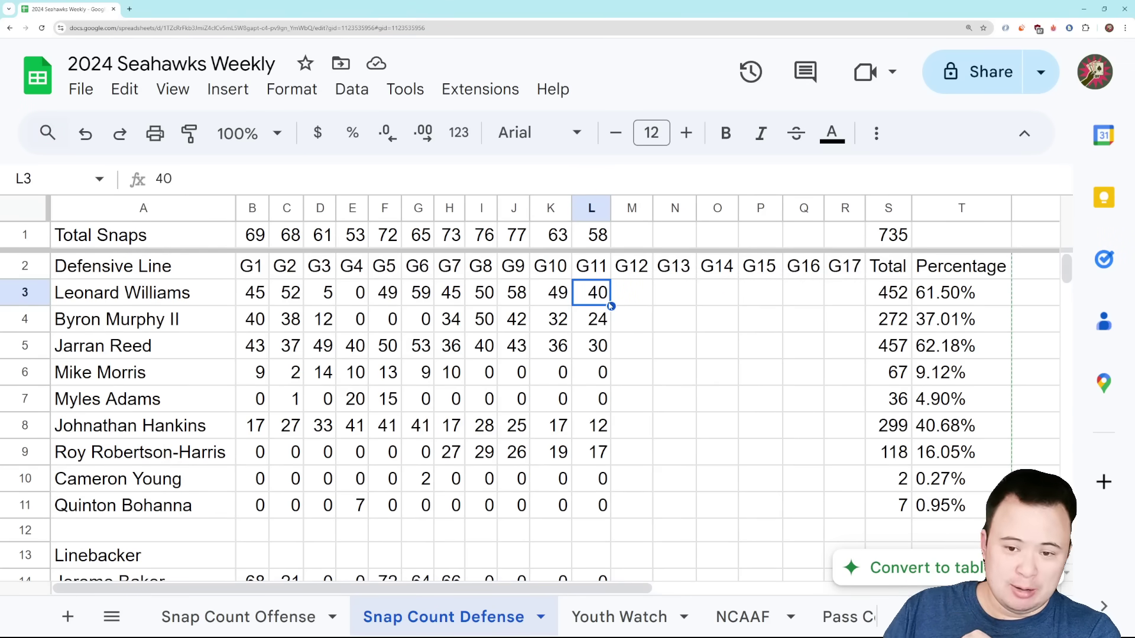
{"action": "left_click", "coordinate": [579, 329]}
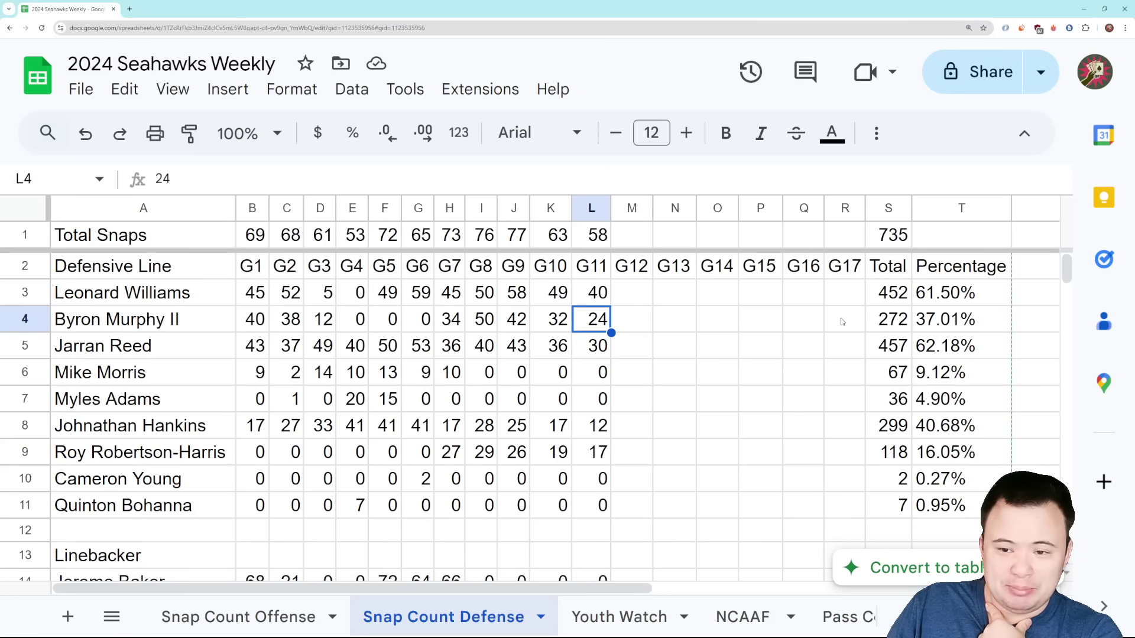
{"action": "left_click", "coordinate": [868, 321]}
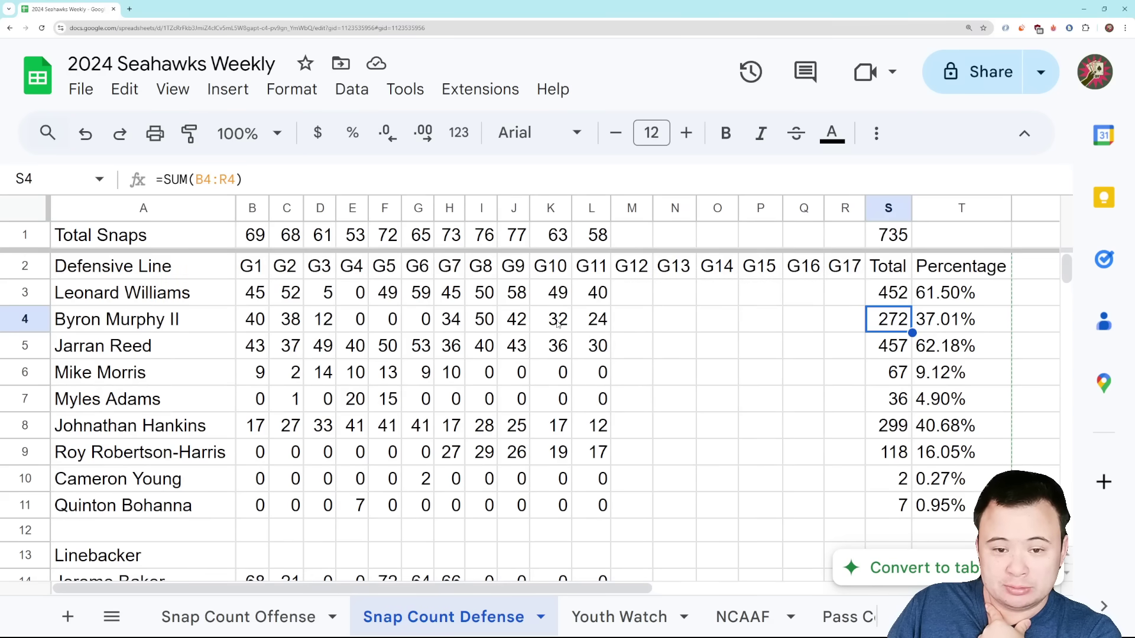
{"action": "left_click", "coordinate": [591, 321]}
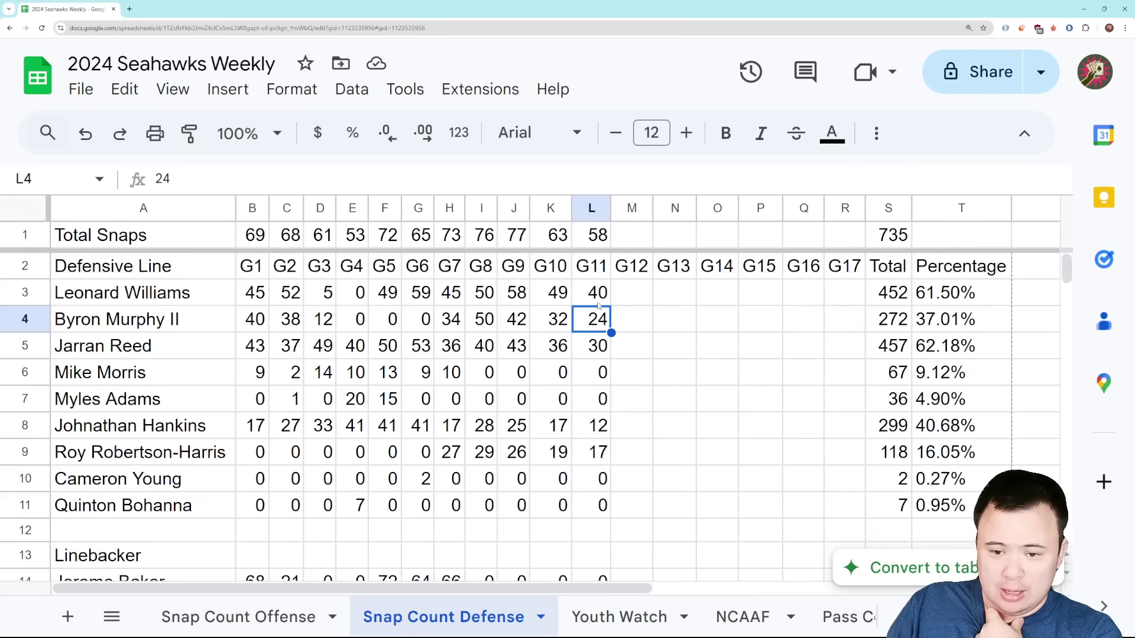
{"action": "left_click", "coordinate": [594, 452]}
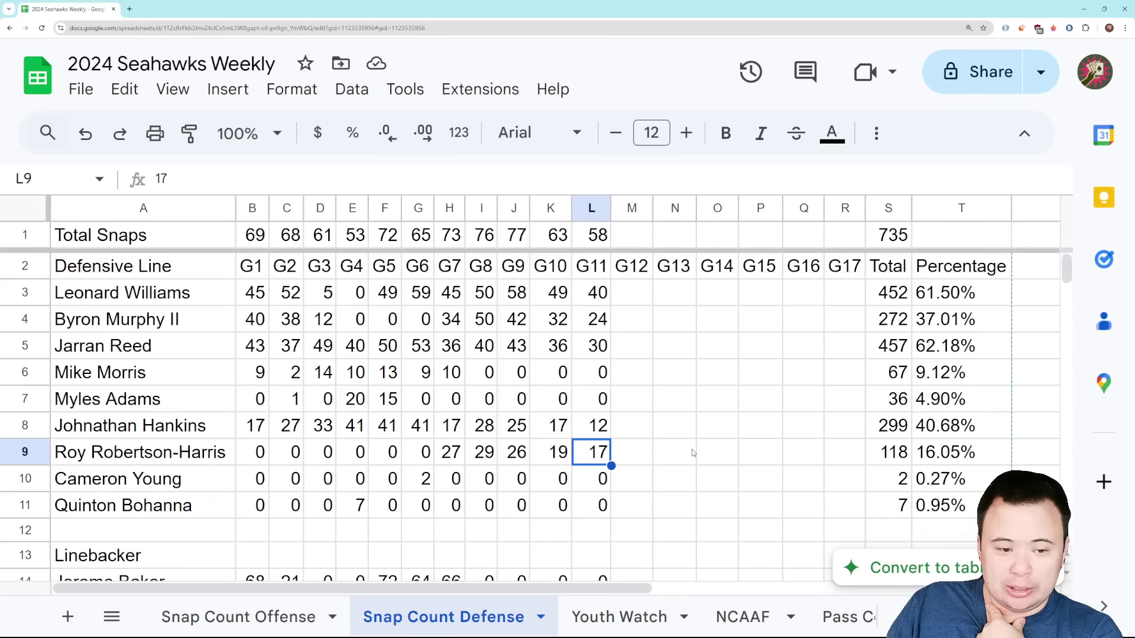
{"action": "left_click", "coordinate": [604, 433]}
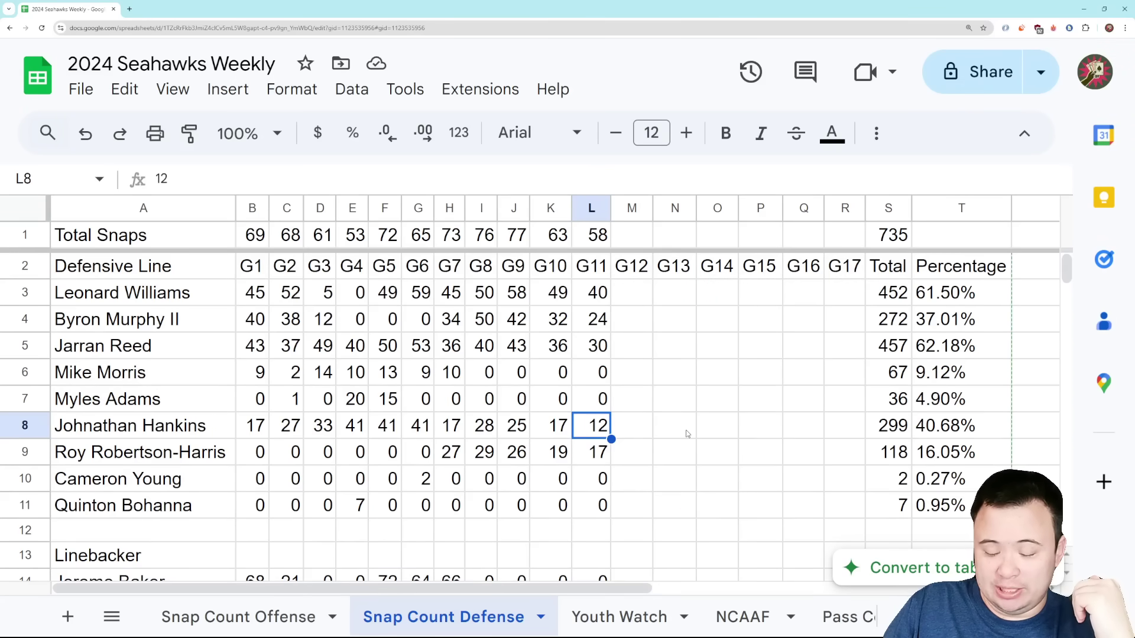
- Check the two starting linebackers' G11 snap counts in L15 and L17
{"action": "scroll", "coordinate": [685, 430], "scroll_direction": "down", "scroll_amount": 3}
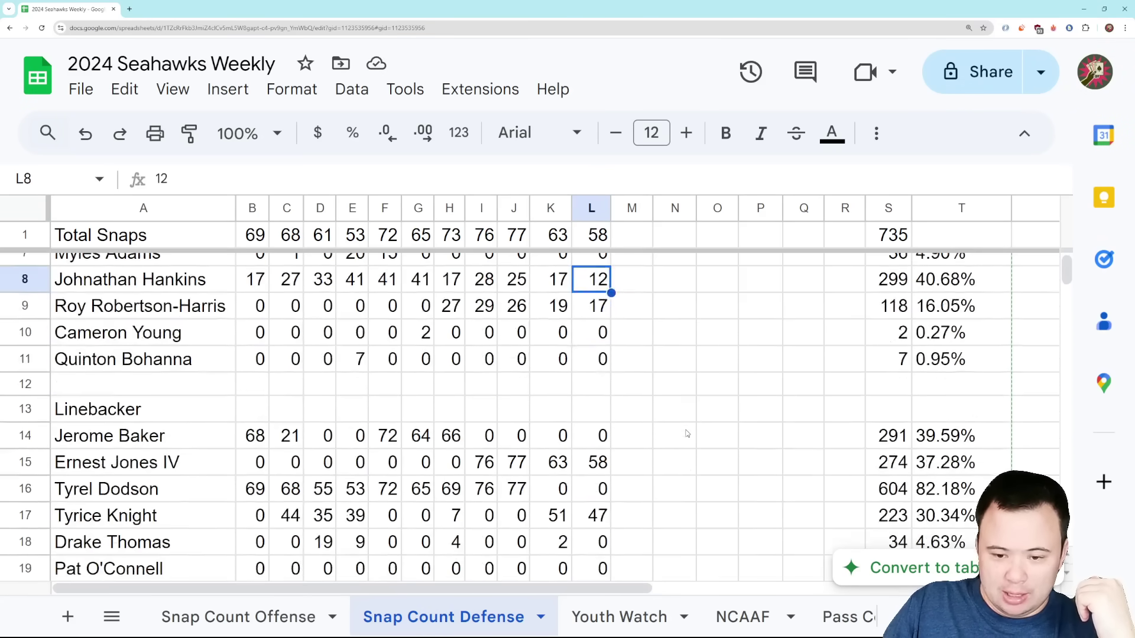
{"action": "scroll", "coordinate": [686, 434], "scroll_direction": "down", "scroll_amount": 2}
{"action": "left_click", "coordinate": [607, 378]}
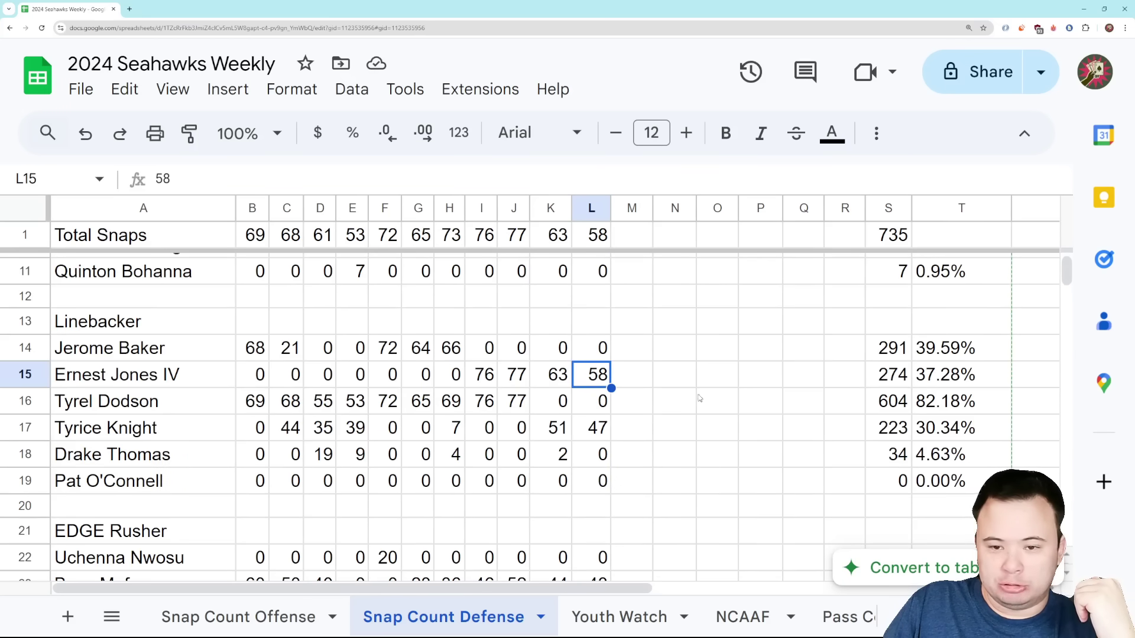
{"action": "scroll", "coordinate": [697, 399], "scroll_direction": "down", "scroll_amount": 1}
{"action": "key", "text": "Down"}
{"action": "key", "text": "Down"}
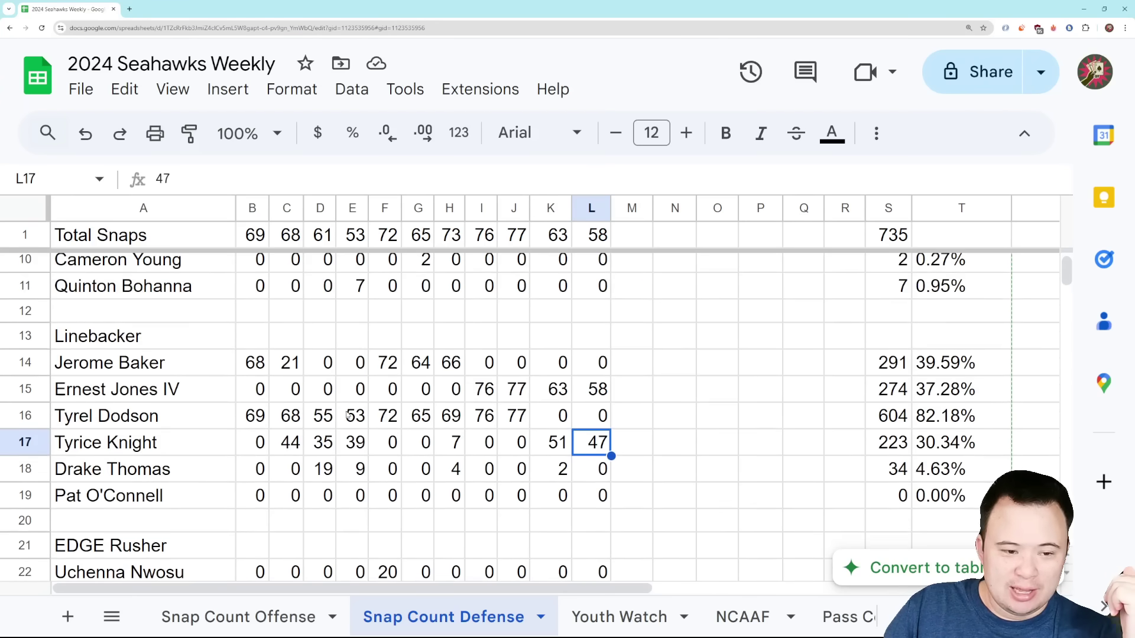
- Look back over the defensive line's snap counts and return to the linebacker group
{"action": "scroll", "coordinate": [709, 431], "scroll_direction": "up", "scroll_amount": 1}
{"action": "scroll", "coordinate": [695, 462], "scroll_direction": "up", "scroll_amount": 1}
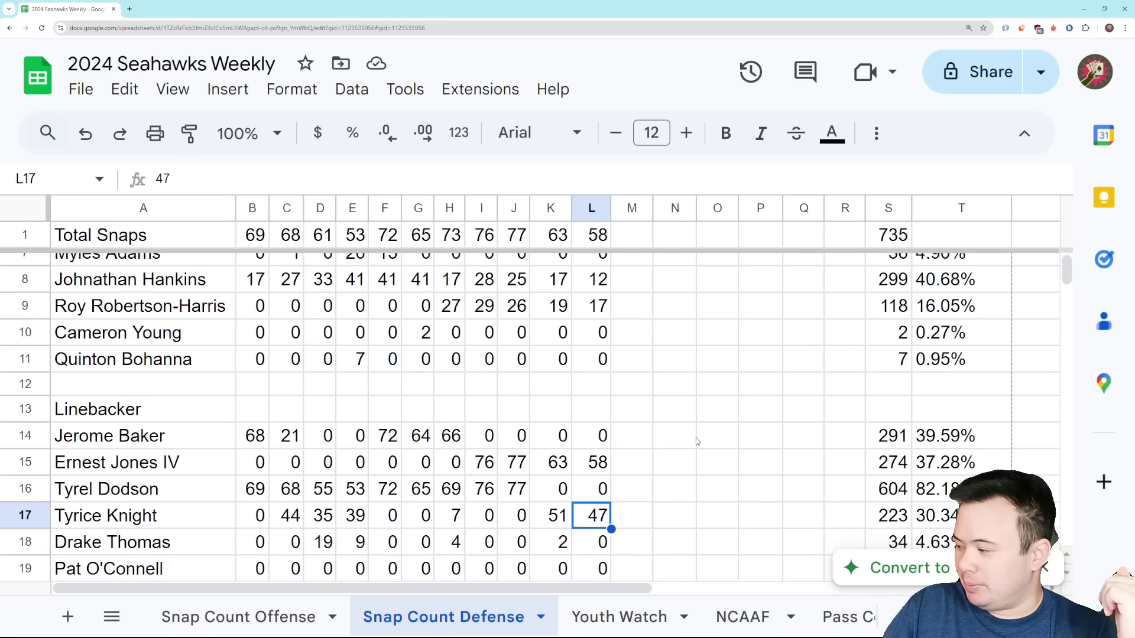
{"action": "scroll", "coordinate": [698, 441], "scroll_direction": "up", "scroll_amount": 5}
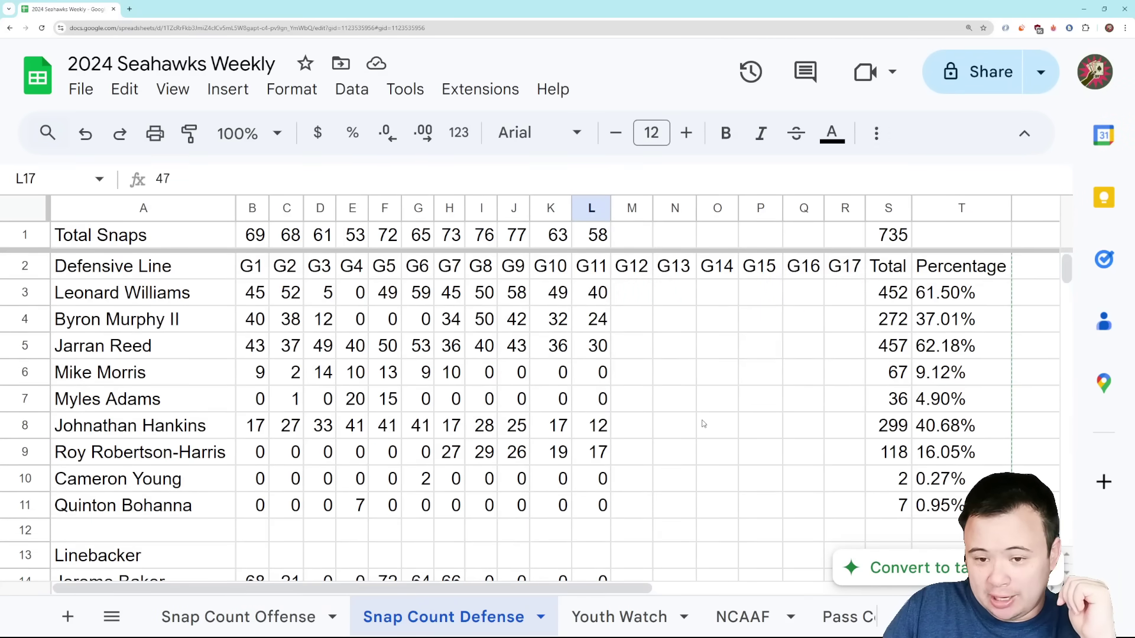
{"action": "scroll", "coordinate": [703, 423], "scroll_direction": "down", "scroll_amount": 6}
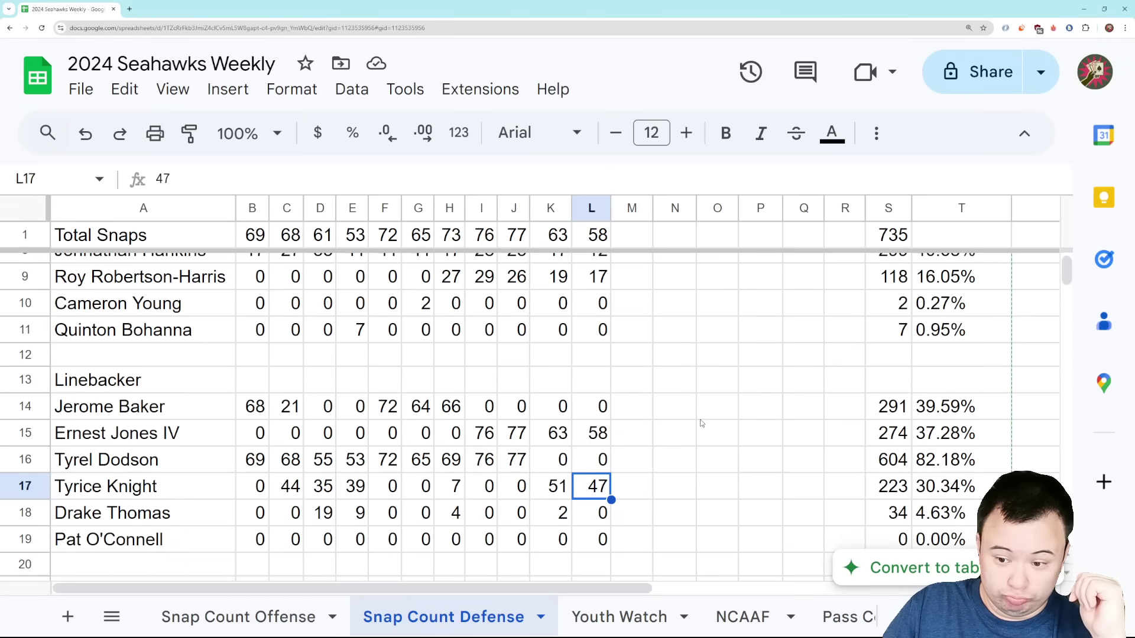
- Review the EDGE rushers' G11 snap counts in L23 through L25
{"action": "scroll", "coordinate": [699, 419], "scroll_direction": "down", "scroll_amount": 3}
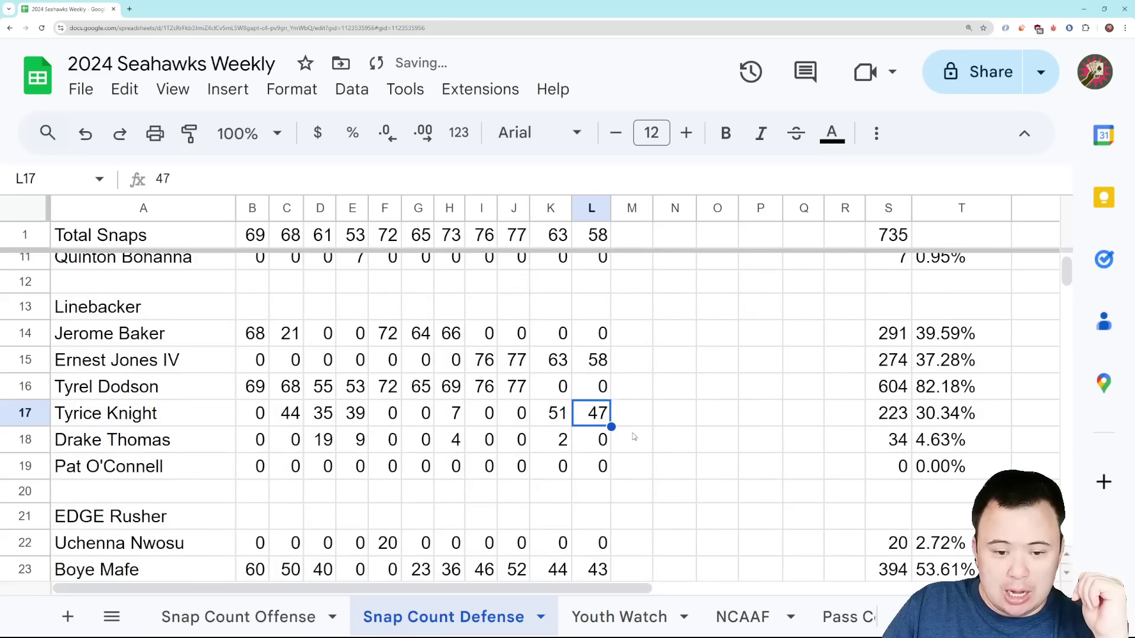
{"action": "scroll", "coordinate": [631, 434], "scroll_direction": "down", "scroll_amount": 6}
{"action": "left_click", "coordinate": [587, 425]}
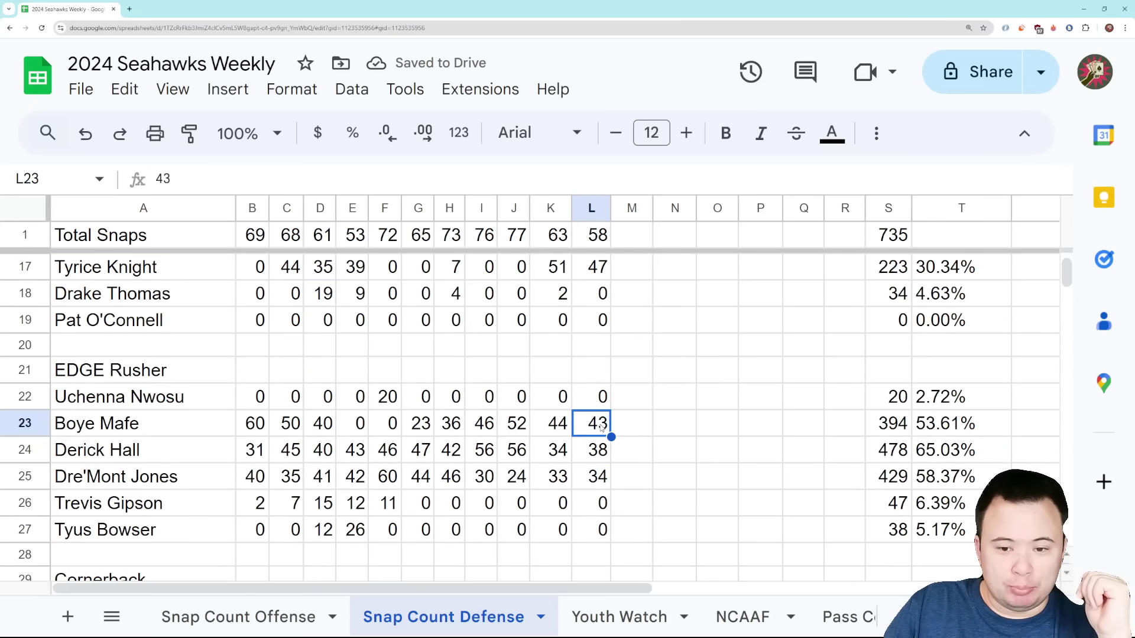
{"action": "scroll", "coordinate": [678, 429], "scroll_direction": "down", "scroll_amount": 1}
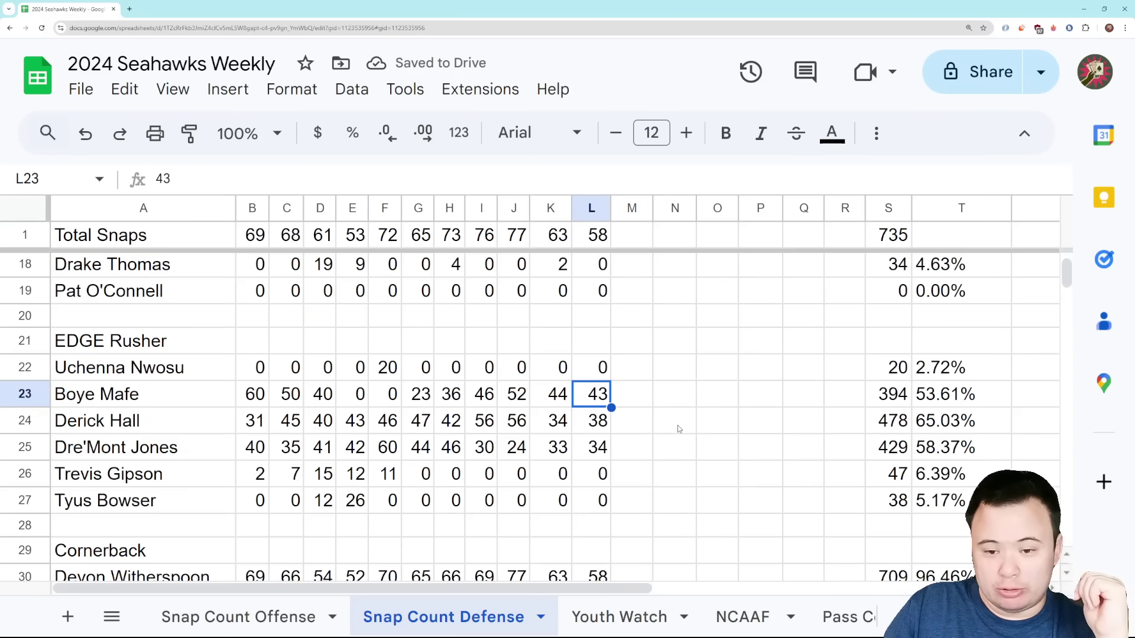
{"action": "left_click", "coordinate": [605, 436]}
{"action": "left_click", "coordinate": [608, 453]}
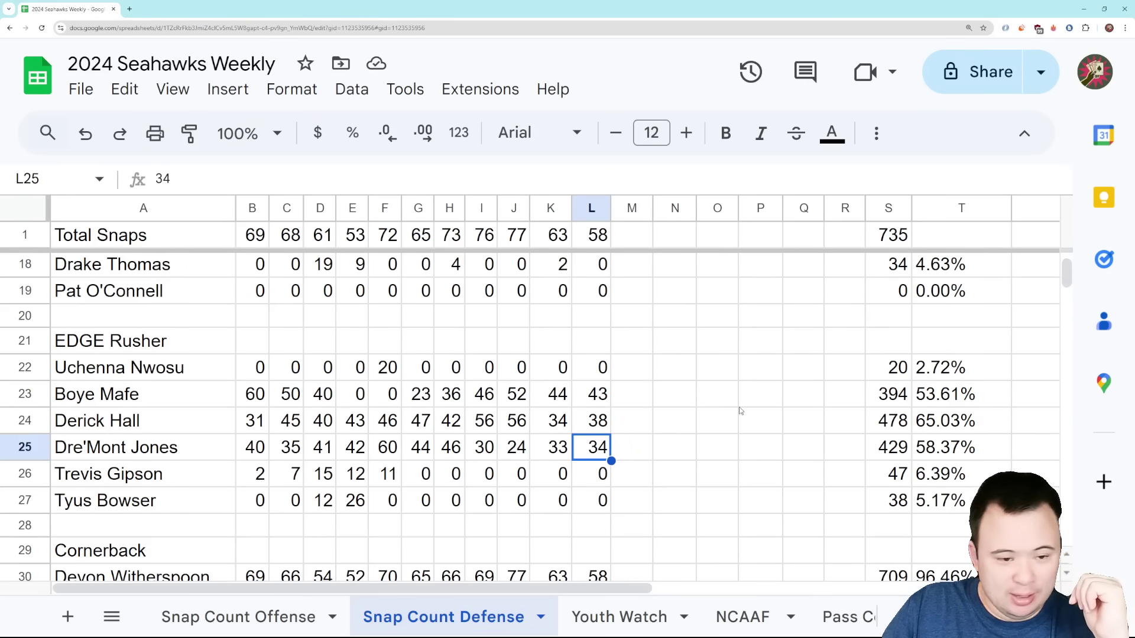
- Check the first EDGE rusher's G11 snap count in L22
{"action": "scroll", "coordinate": [738, 407], "scroll_direction": "up", "scroll_amount": 1}
{"action": "key", "text": "Up"}
{"action": "key", "text": "Up"}
{"action": "key", "text": "Up"}
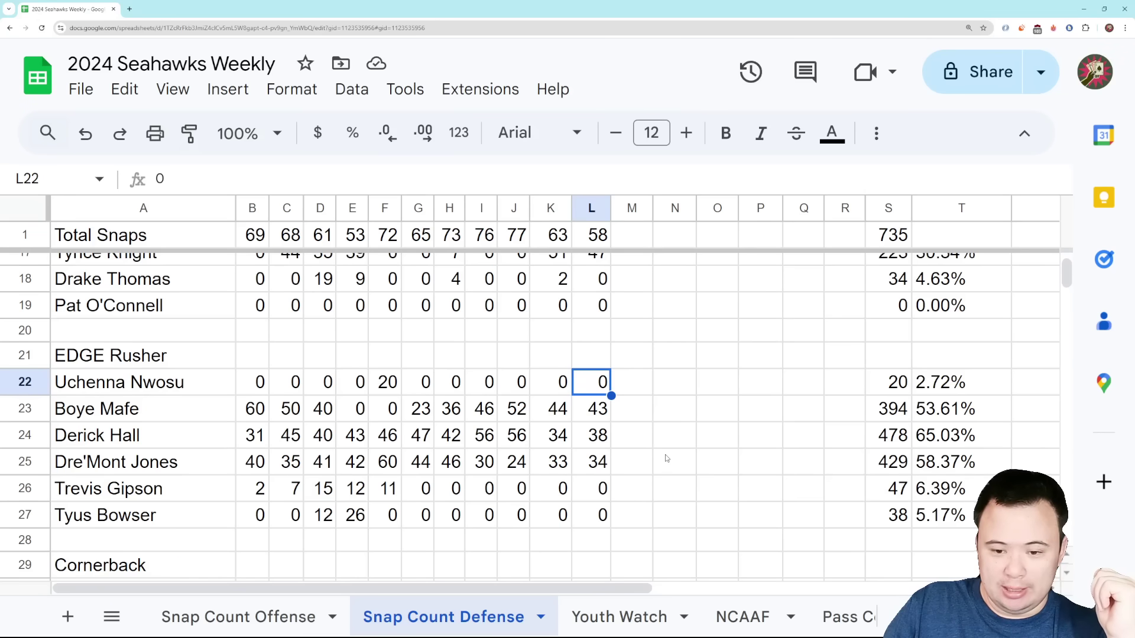
- Review the cornerbacks' G11 snap counts, checking L30, L31 and L36
{"action": "scroll", "coordinate": [666, 458], "scroll_direction": "down", "scroll_amount": 5}
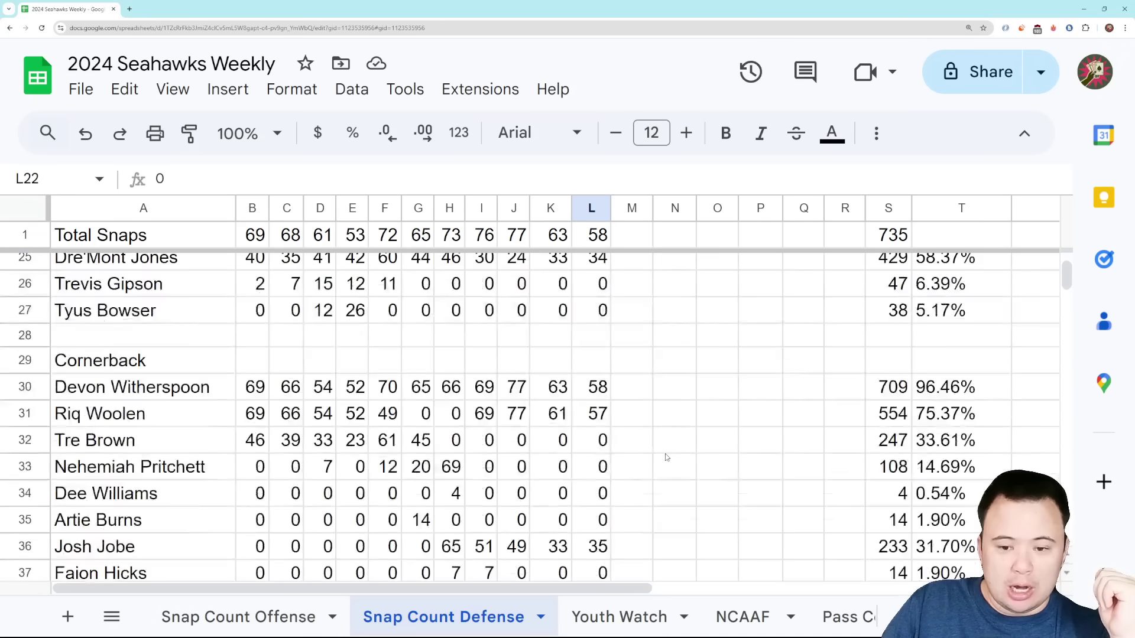
{"action": "scroll", "coordinate": [665, 455], "scroll_direction": "down", "scroll_amount": 2}
{"action": "scroll", "coordinate": [664, 455], "scroll_direction": "up", "scroll_amount": 1}
{"action": "scroll", "coordinate": [665, 455], "scroll_direction": "down", "scroll_amount": 1}
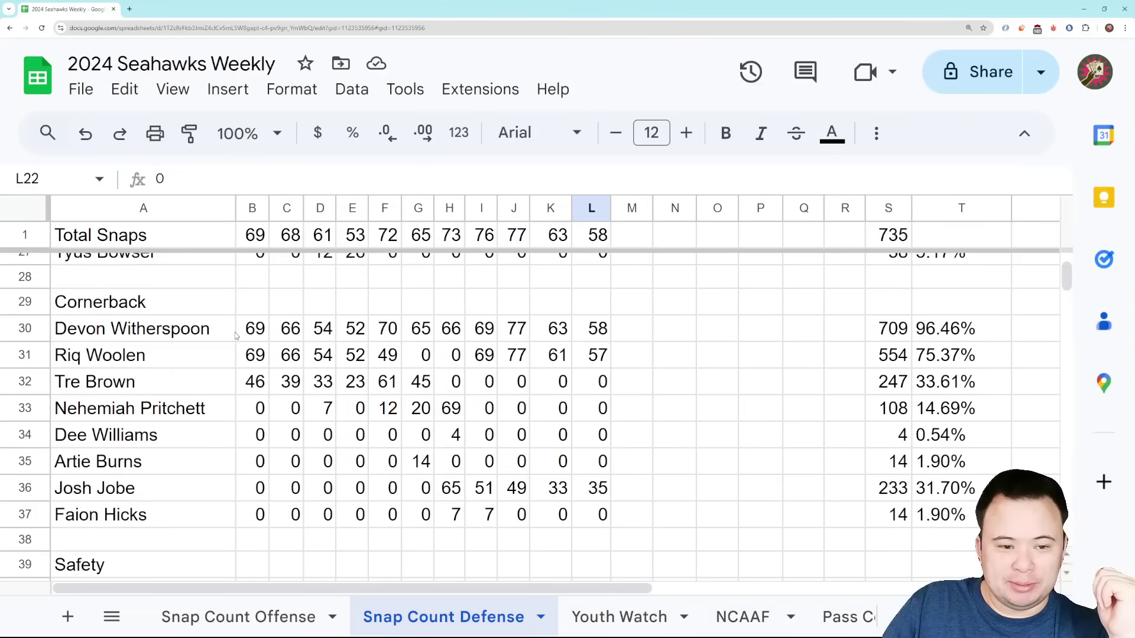
{"action": "left_click", "coordinate": [647, 333]}
{"action": "key", "text": "Left"}
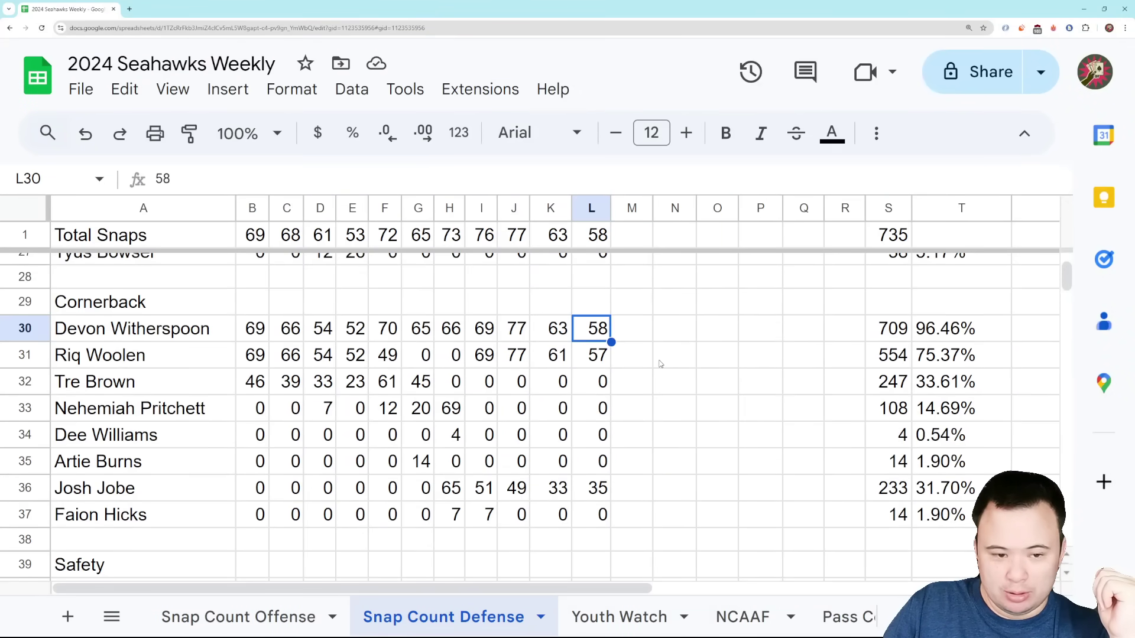
{"action": "key", "text": "Down"}
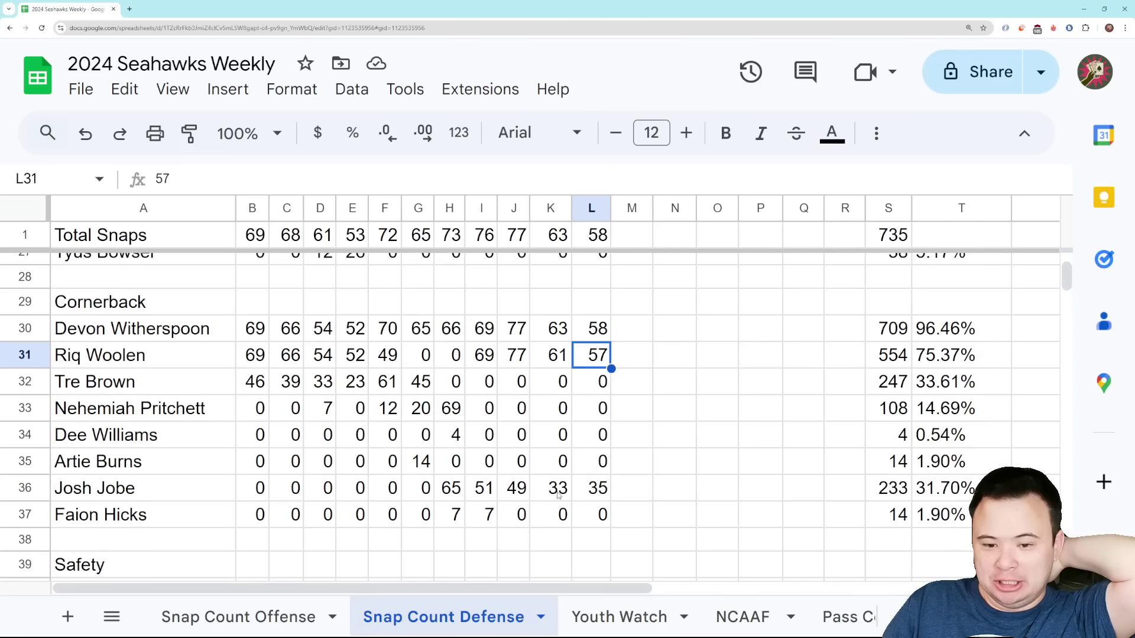
{"action": "left_click", "coordinate": [591, 489]}
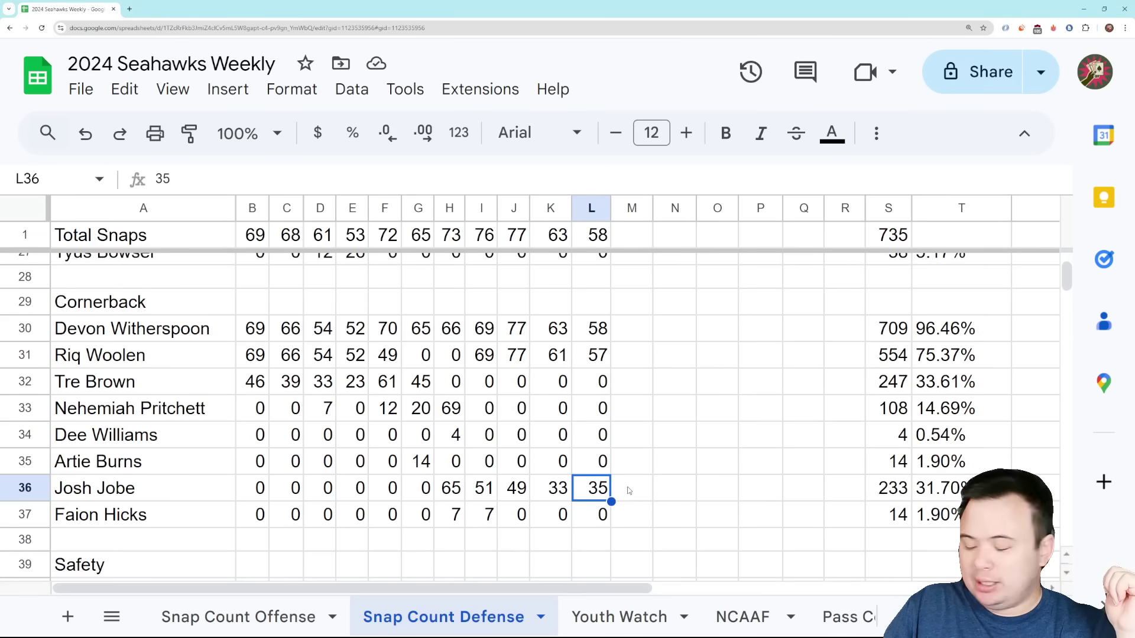
- Review the safeties' G11 snap counts, checking L40, L43 and L41
{"action": "scroll", "coordinate": [628, 490], "scroll_direction": "down", "scroll_amount": 3}
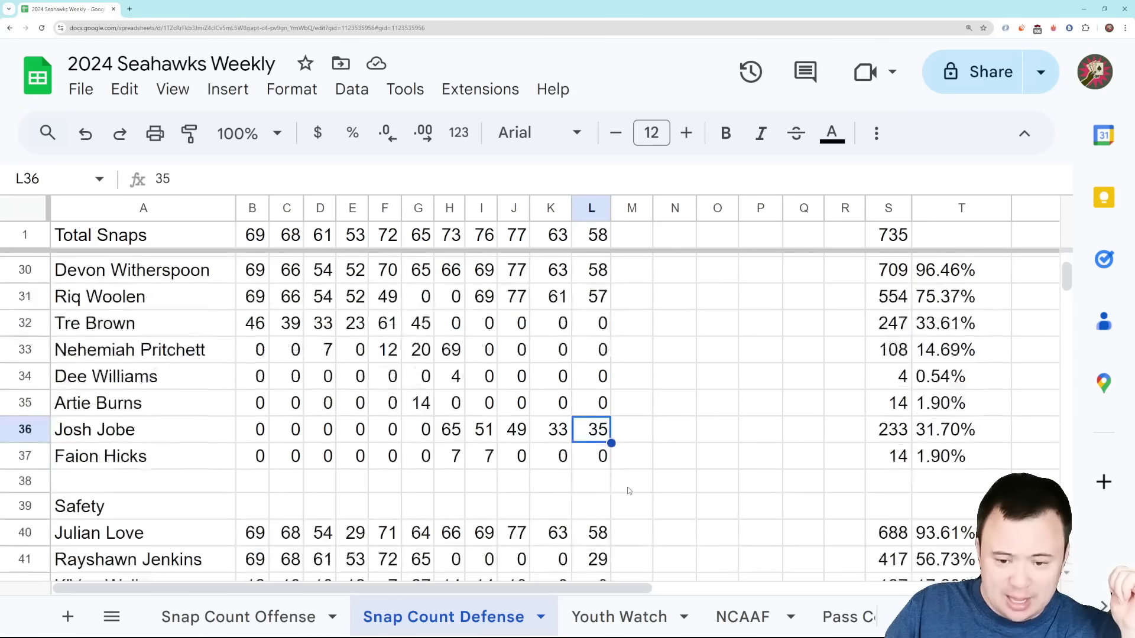
{"action": "scroll", "coordinate": [627, 490], "scroll_direction": "down", "scroll_amount": 2}
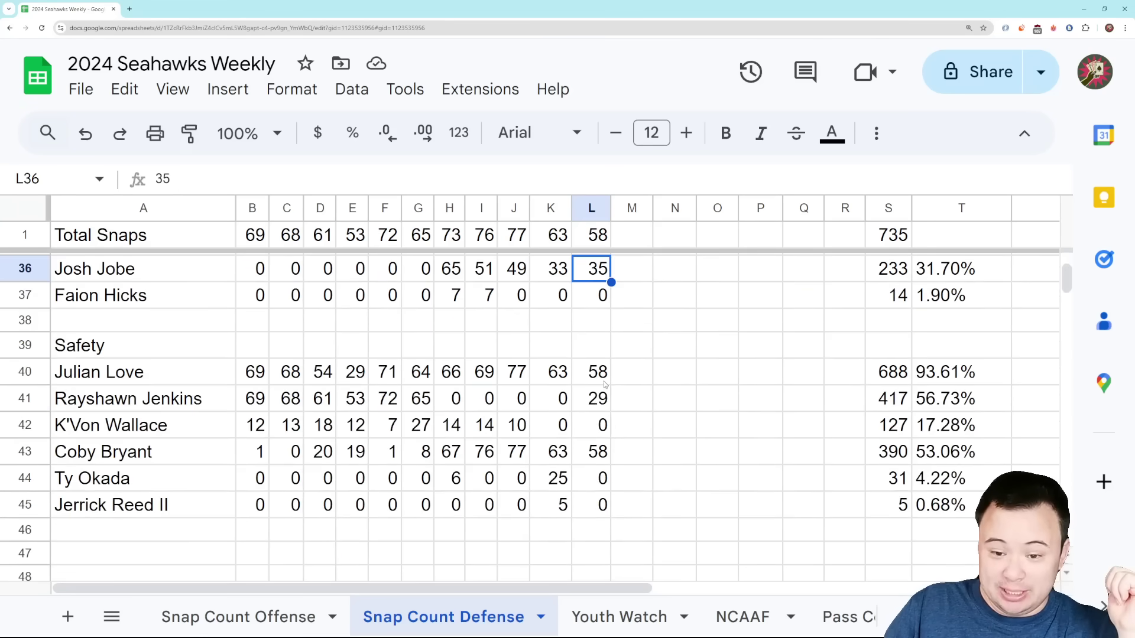
{"action": "left_click", "coordinate": [604, 381]}
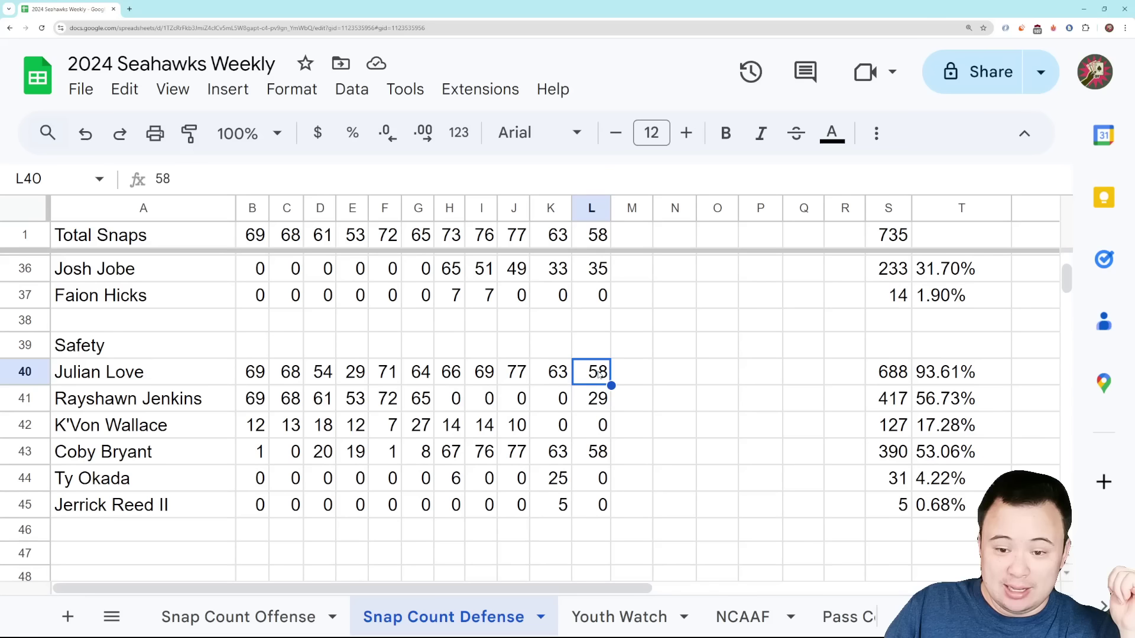
{"action": "left_click", "coordinate": [594, 455]}
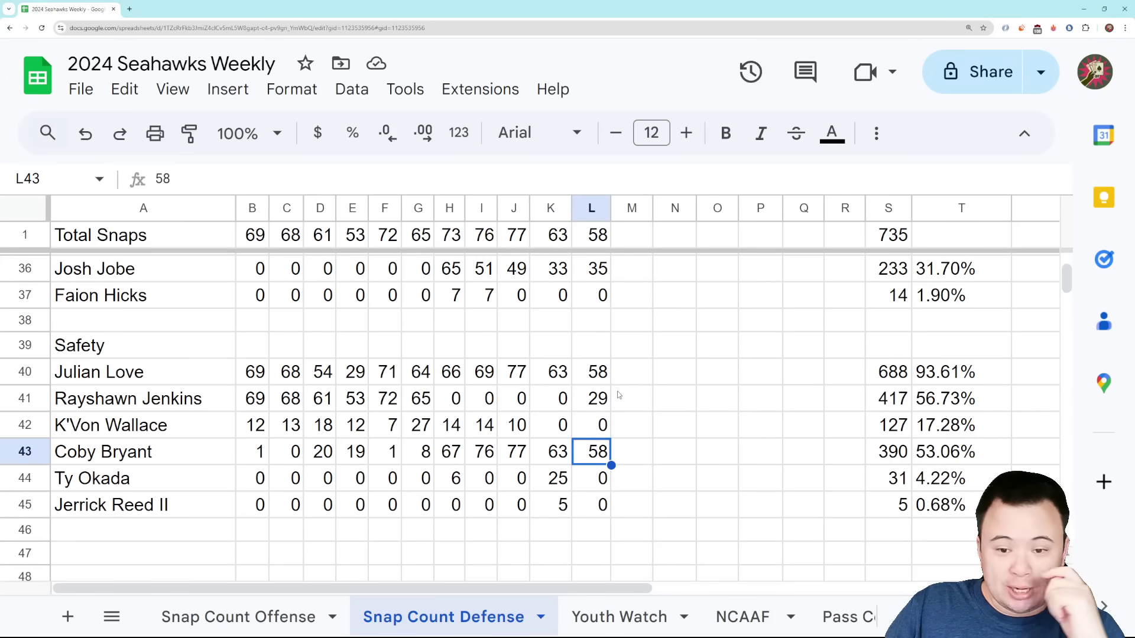
{"action": "key", "text": "Up"}
{"action": "key", "text": "Up"}
- Compare the cornerback group's snap counts with those of the safety group
{"action": "scroll", "coordinate": [674, 412], "scroll_direction": "up", "scroll_amount": 3}
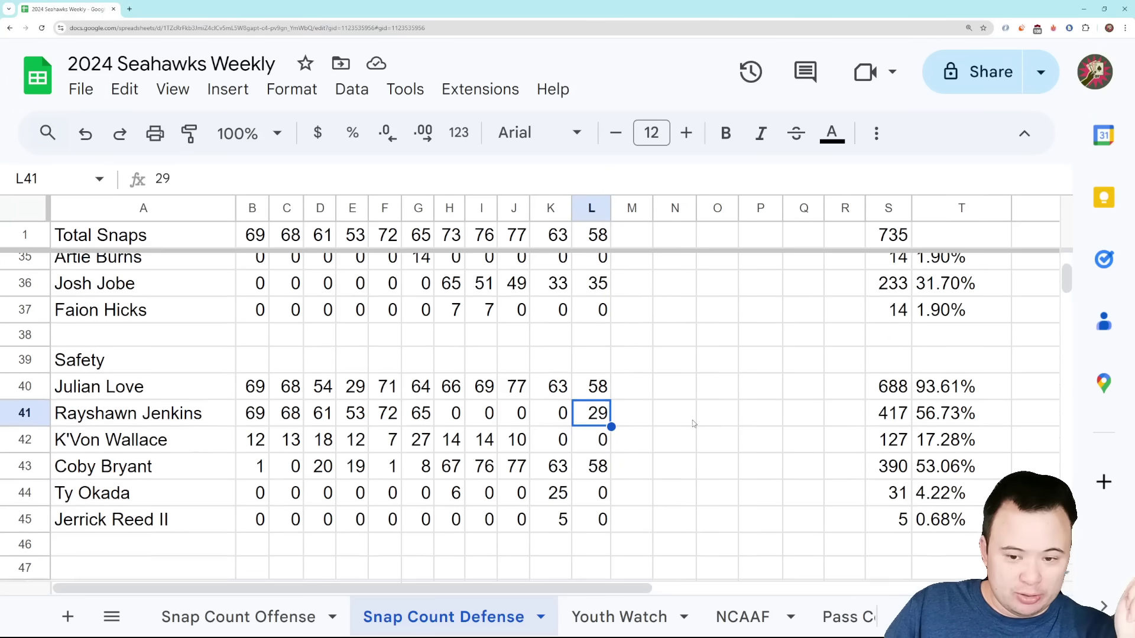
{"action": "scroll", "coordinate": [691, 426], "scroll_direction": "down", "scroll_amount": 1}
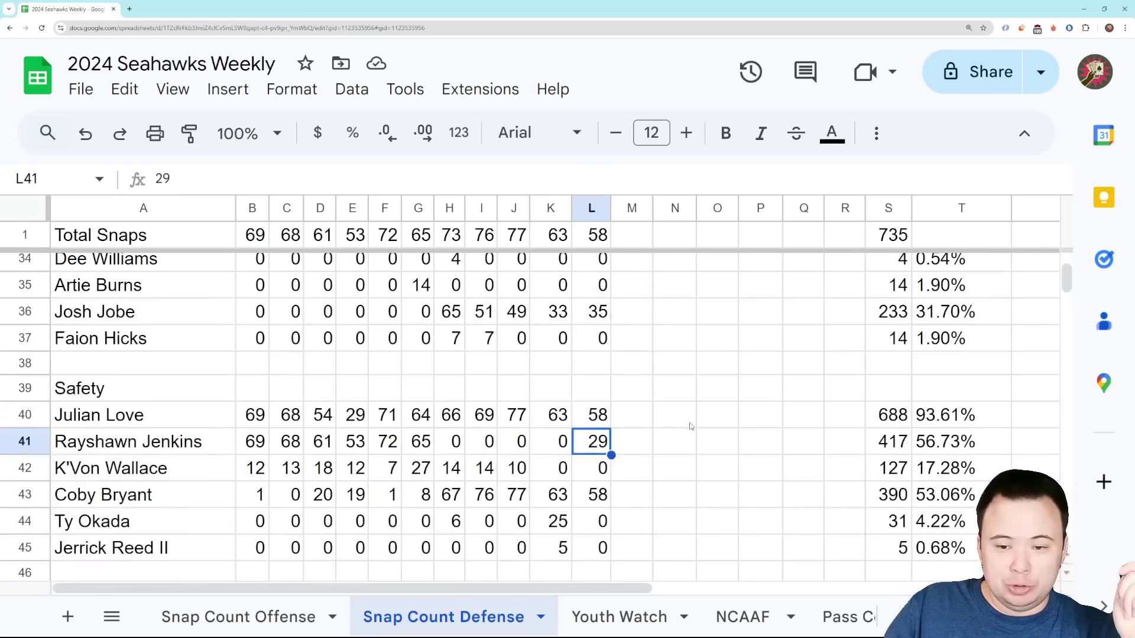
{"action": "scroll", "coordinate": [687, 424], "scroll_direction": "up", "scroll_amount": 2}
{"action": "scroll", "coordinate": [686, 421], "scroll_direction": "down", "scroll_amount": 1}
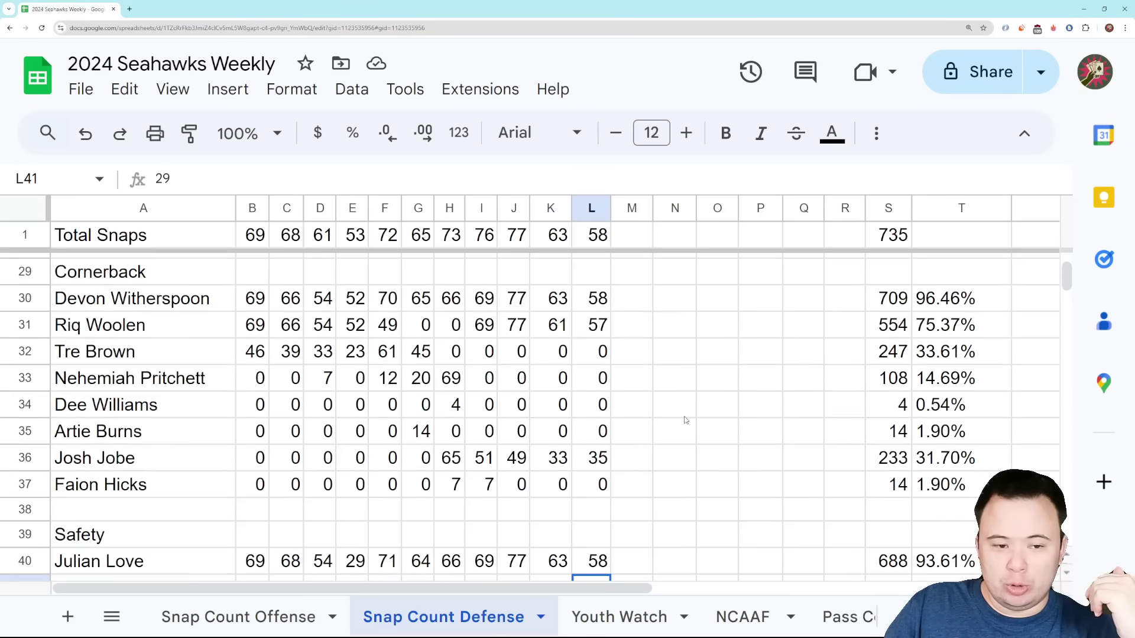
{"action": "scroll", "coordinate": [686, 418], "scroll_direction": "down", "scroll_amount": 2}
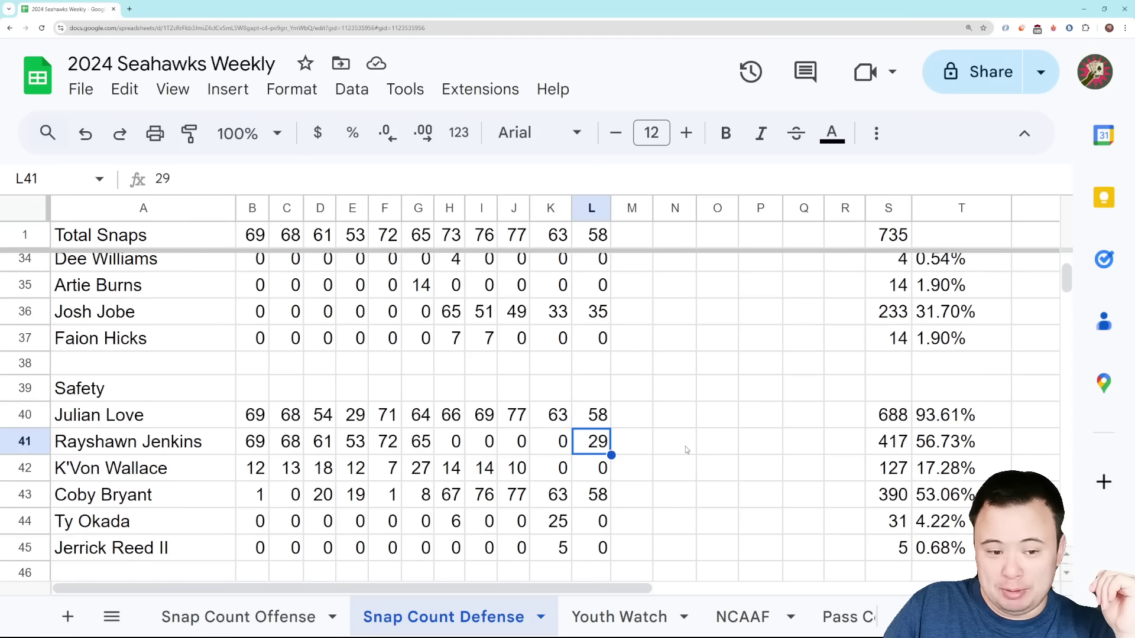
{"action": "scroll", "coordinate": [685, 451], "scroll_direction": "down", "scroll_amount": 3}
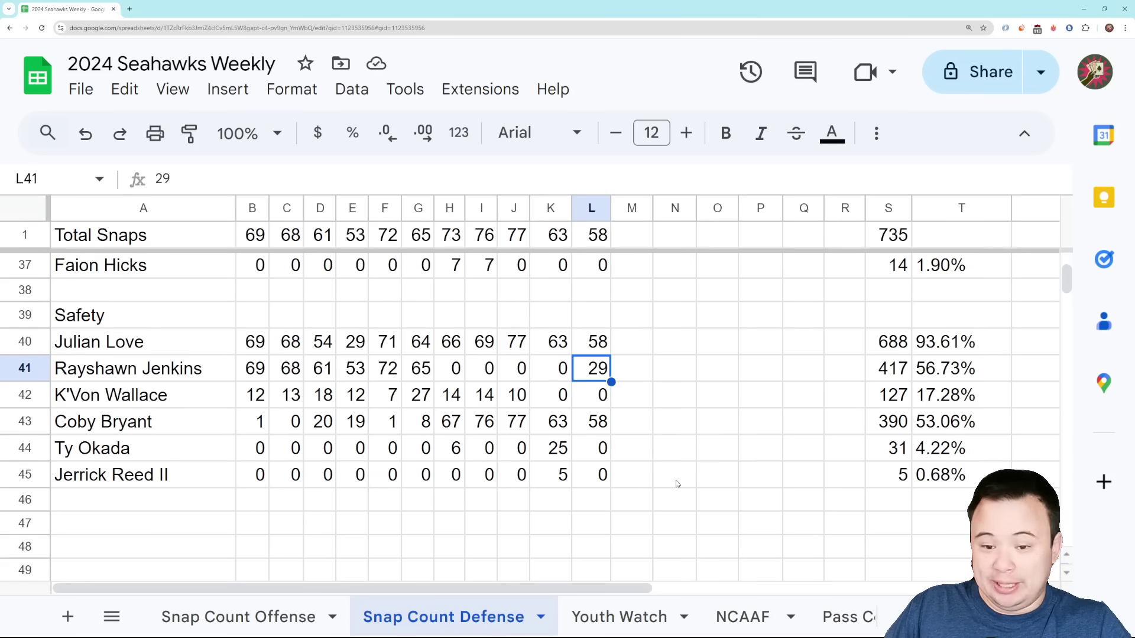
{"action": "scroll", "coordinate": [677, 483], "scroll_direction": "up", "scroll_amount": 2}
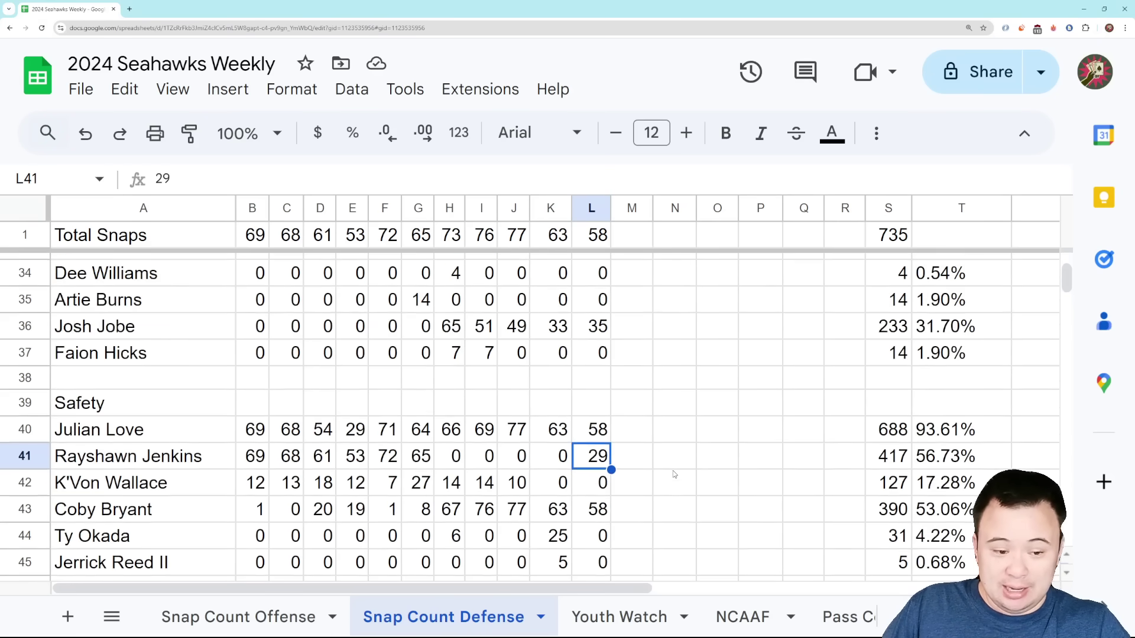
{"action": "scroll", "coordinate": [672, 473], "scroll_direction": "up", "scroll_amount": 1}
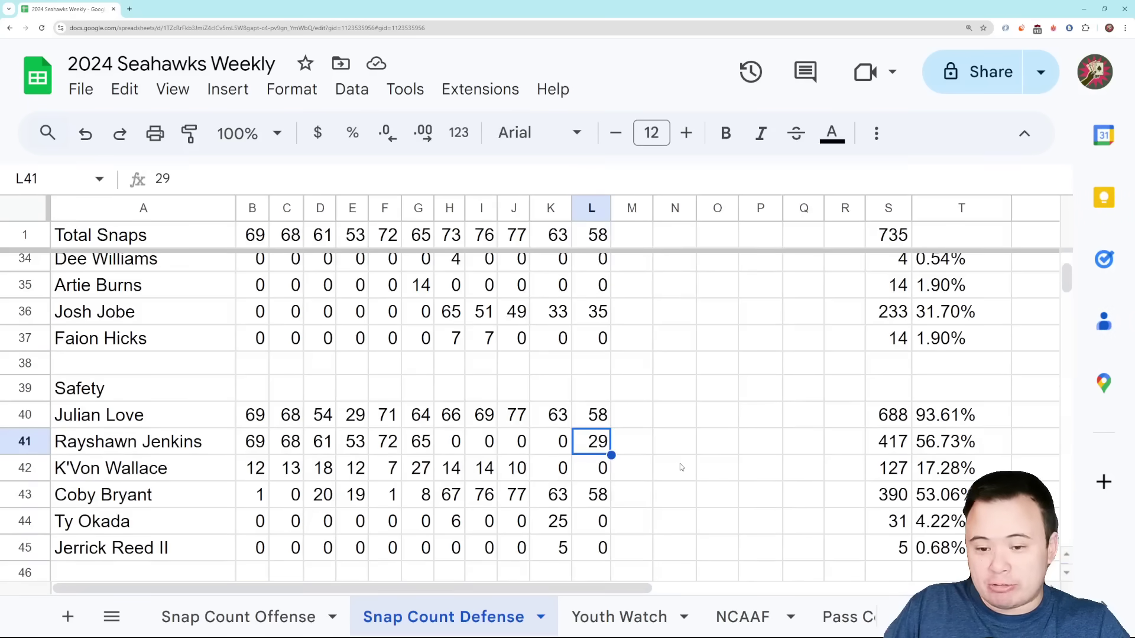
- Look over all the defensive position groups once more, from the safeties back up to the defensive line
{"action": "scroll", "coordinate": [709, 470], "scroll_direction": "up", "scroll_amount": 5}
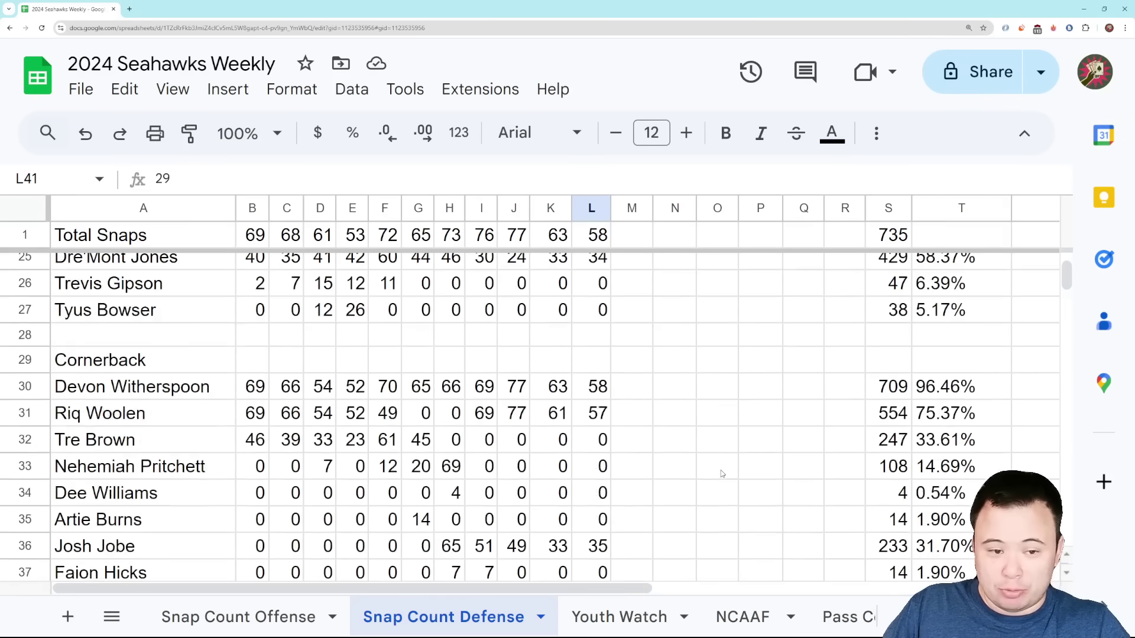
{"action": "scroll", "coordinate": [722, 473], "scroll_direction": "up", "scroll_amount": 6}
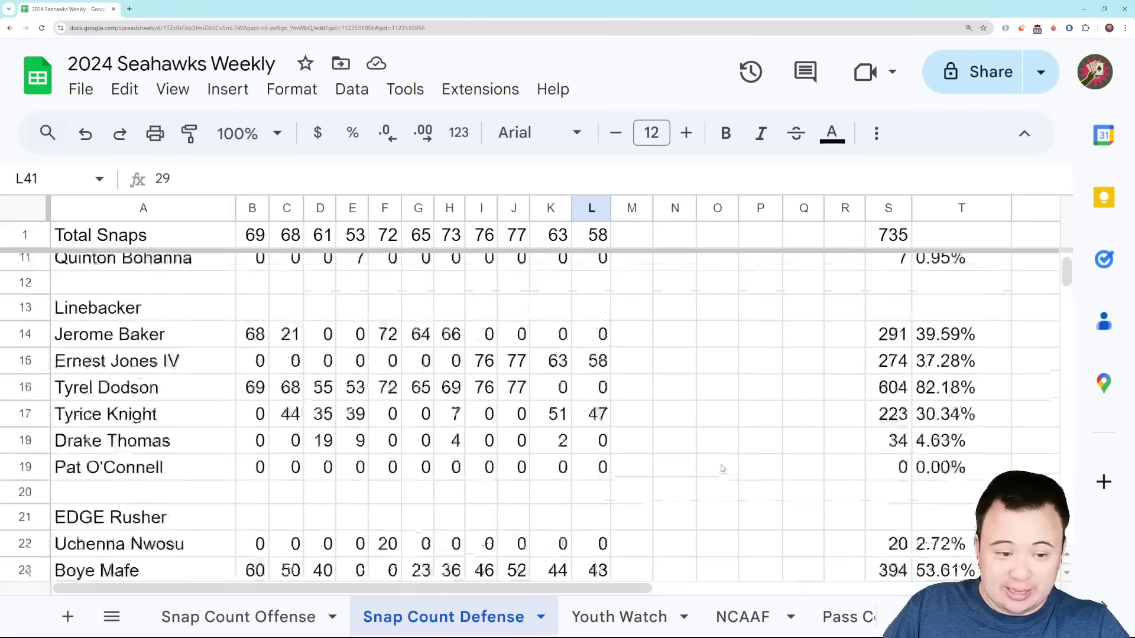
{"action": "scroll", "coordinate": [722, 468], "scroll_direction": "up", "scroll_amount": 3}
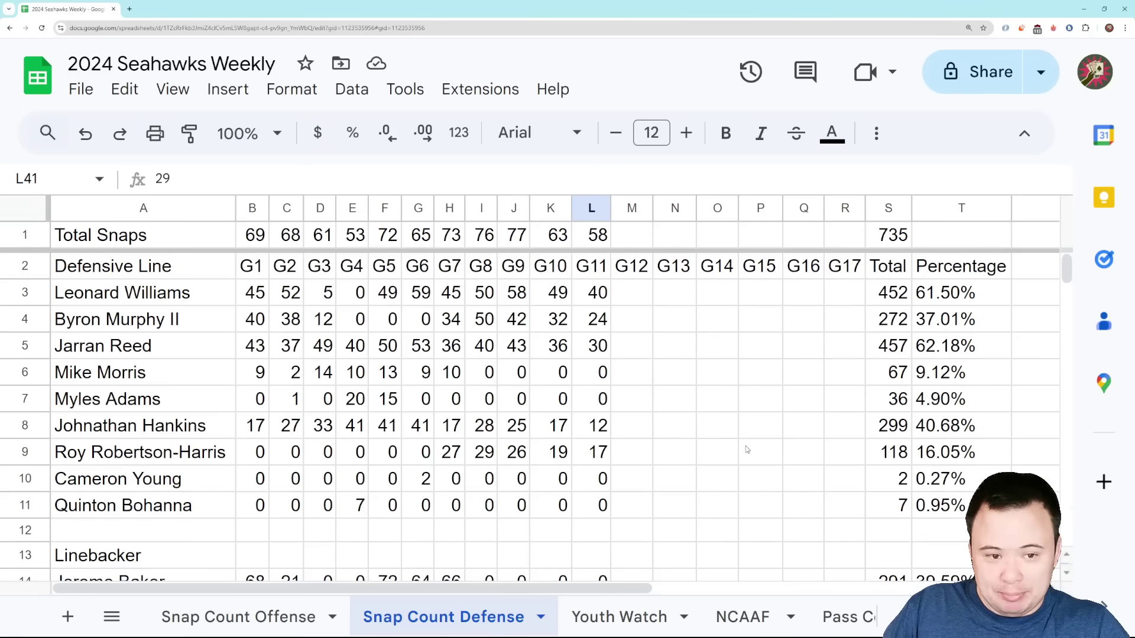
{"action": "scroll", "coordinate": [746, 449], "scroll_direction": "down", "scroll_amount": 7}
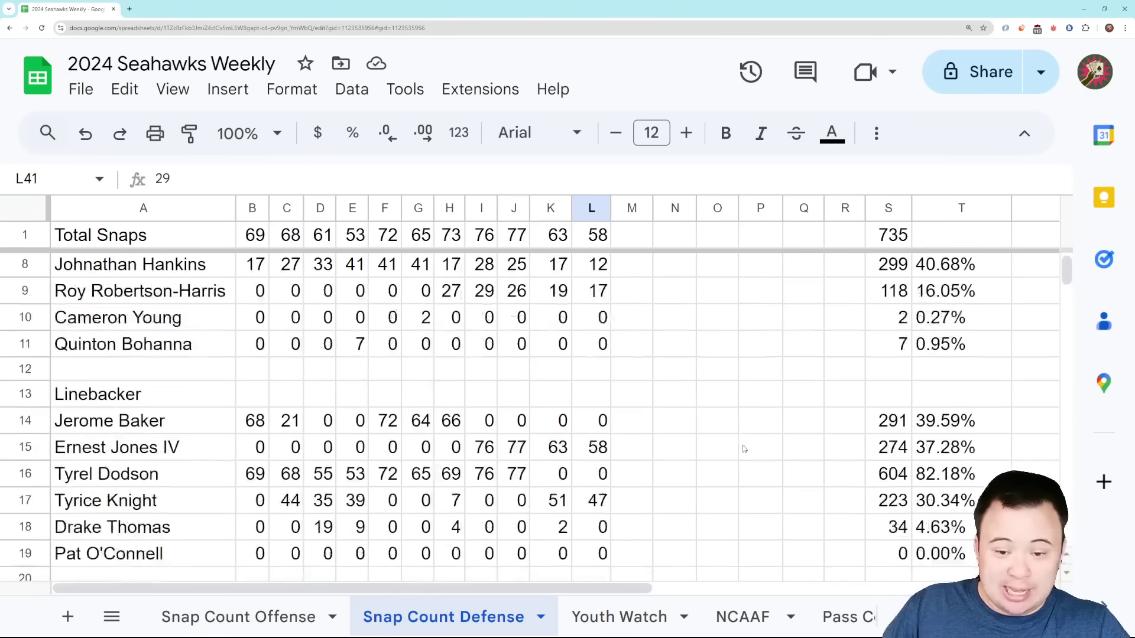
{"action": "scroll", "coordinate": [739, 446], "scroll_direction": "down", "scroll_amount": 8}
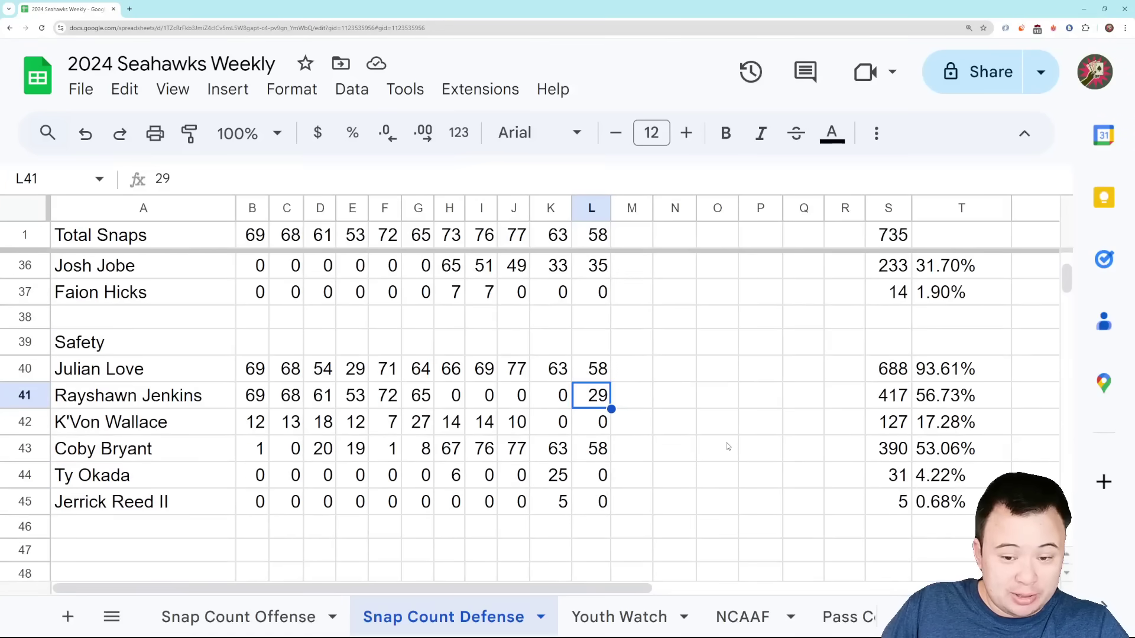
{"action": "scroll", "coordinate": [729, 452], "scroll_direction": "up", "scroll_amount": 4}
{"action": "scroll", "coordinate": [702, 448], "scroll_direction": "up", "scroll_amount": 8}
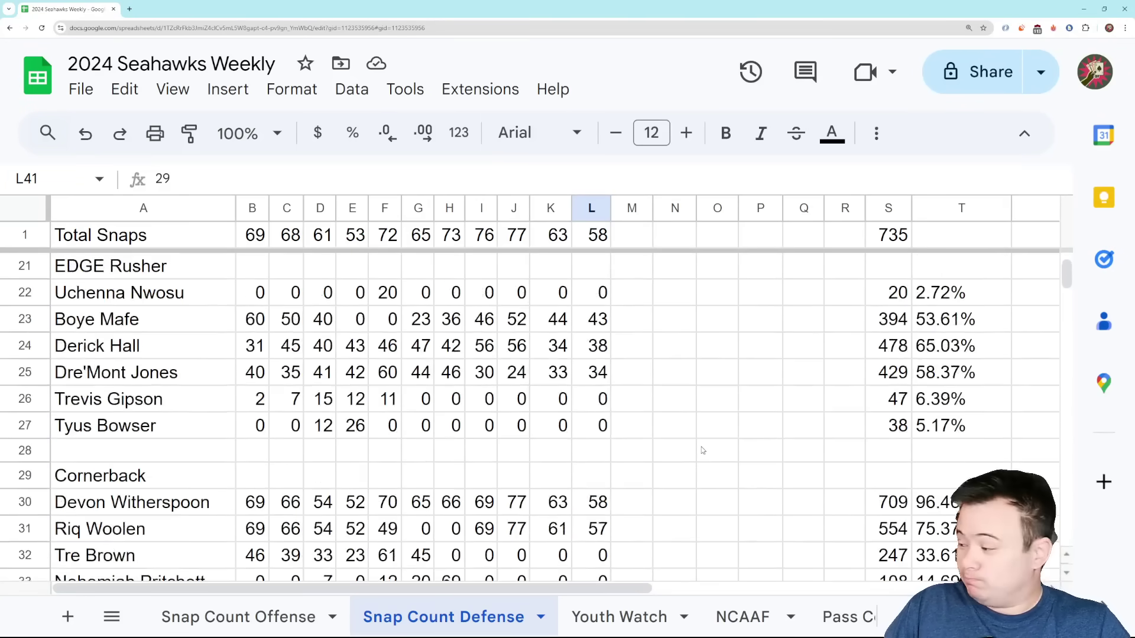
{"action": "scroll", "coordinate": [702, 450], "scroll_direction": "up", "scroll_amount": 1}
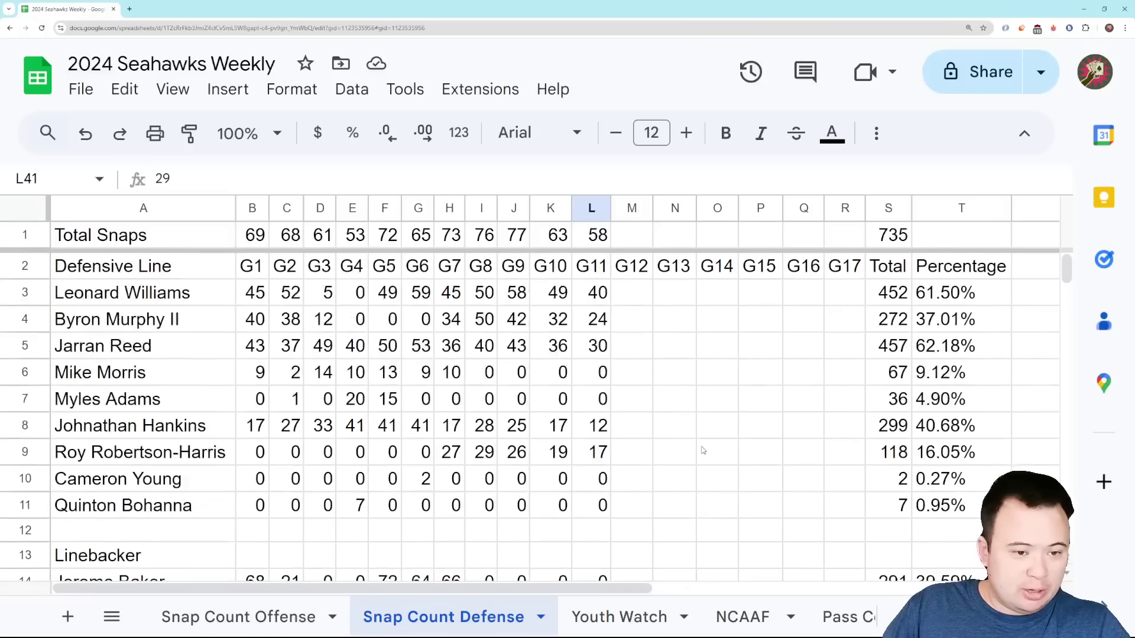